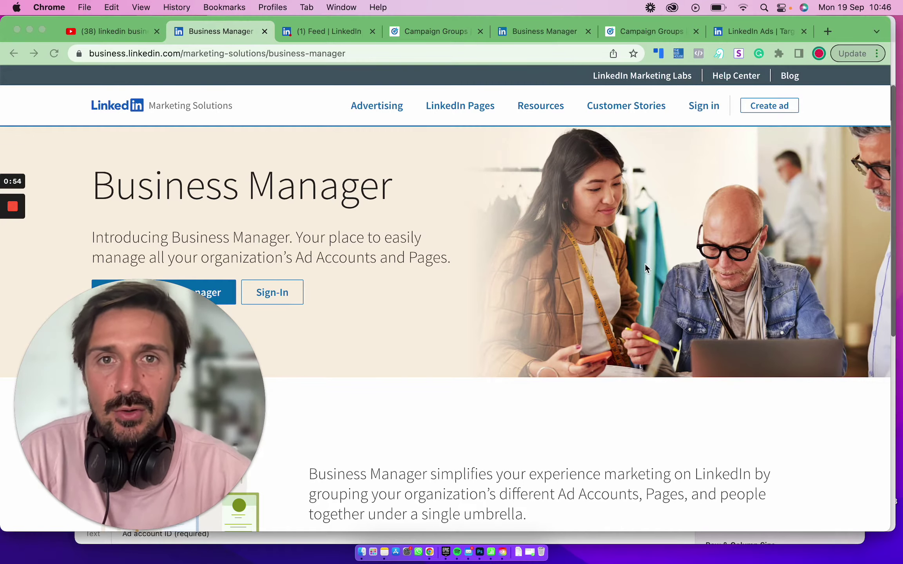
# Show the range of LinkedIn products and business services available from the LinkedIn home feed.
pyautogui.click(418, 36)
pyautogui.click(333, 29)
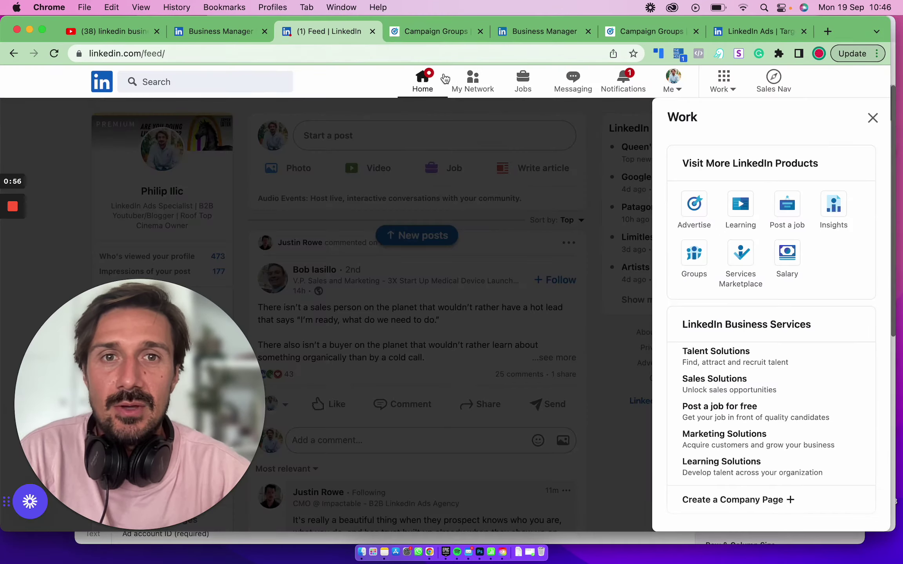
pyautogui.click(579, 158)
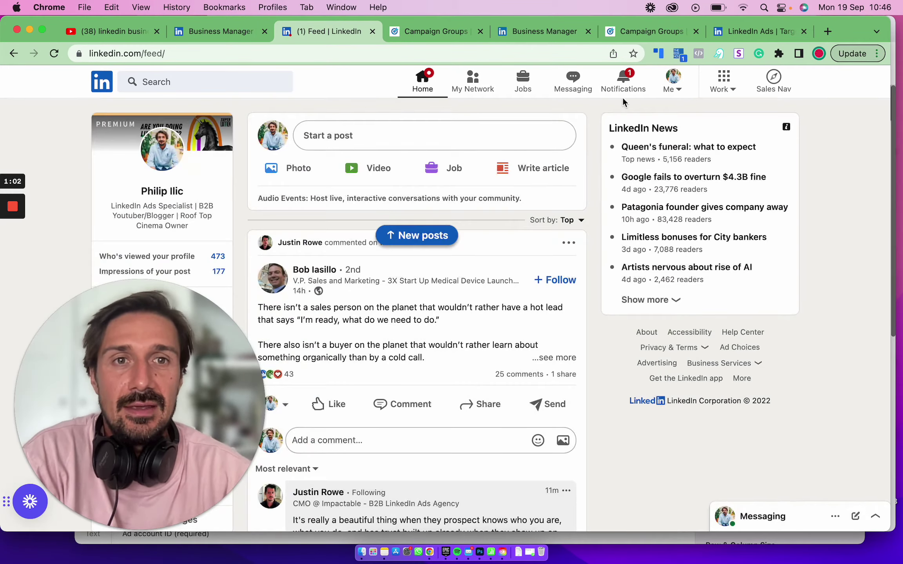
pyautogui.click(729, 92)
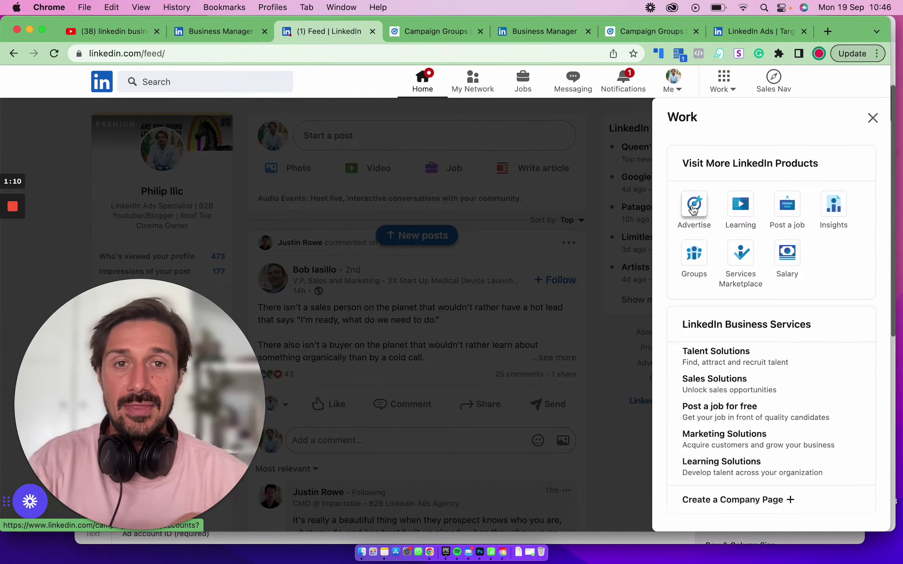
# View the ad account's campaign groups in Campaign Manager and the Business Manager introduction page with its creation option.
pyautogui.click(505, 31)
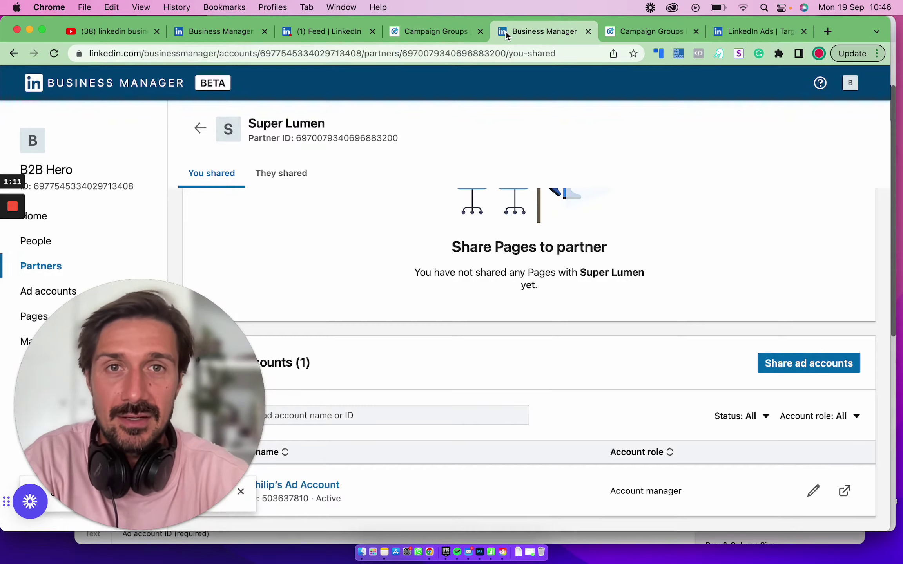
pyautogui.click(437, 37)
pyautogui.moveTo(149, 320); pyautogui.dragTo(531, 185)
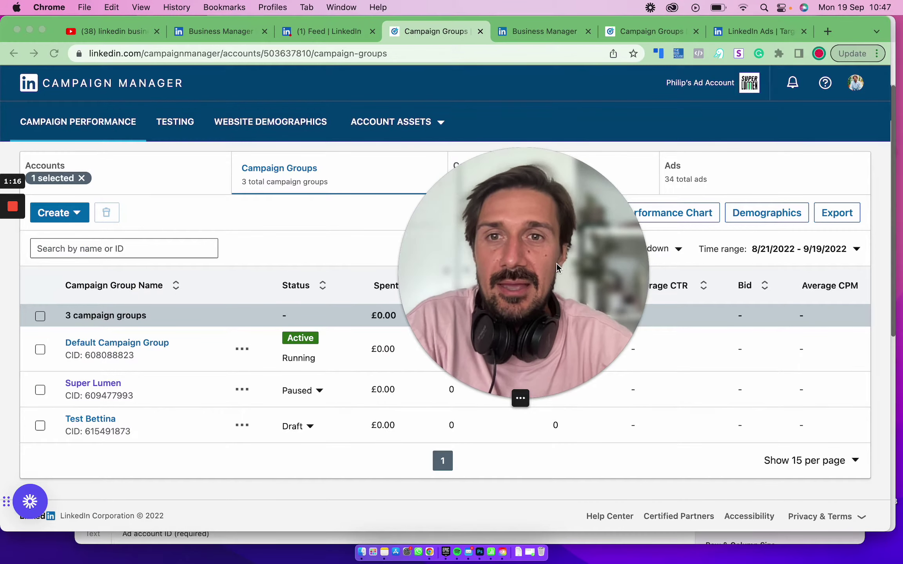
pyautogui.moveTo(557, 263); pyautogui.dragTo(409, 315)
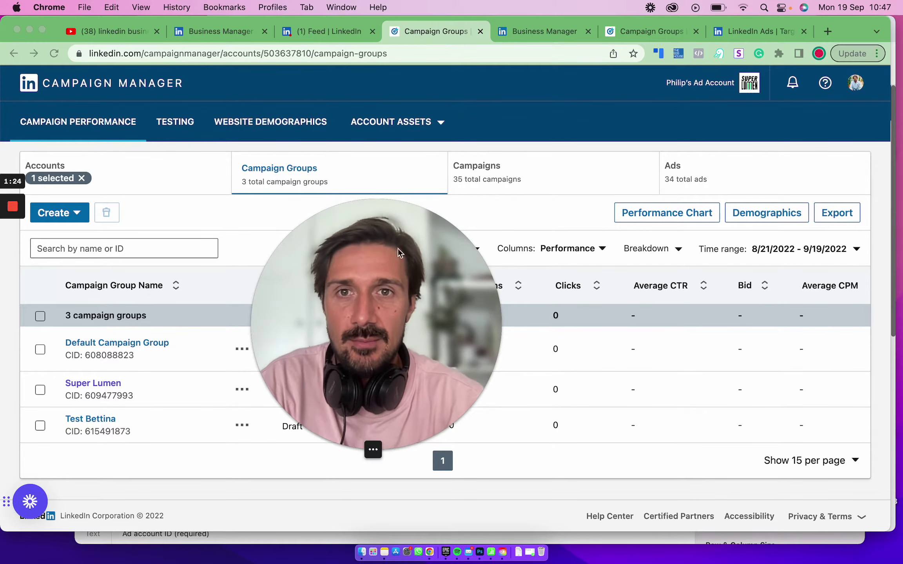
pyautogui.click(235, 33)
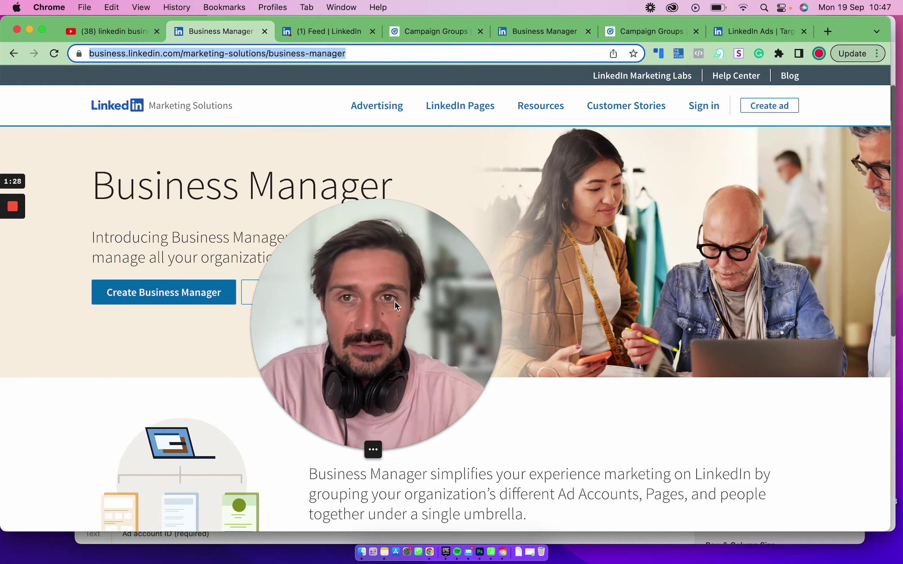
pyautogui.moveTo(302, 276); pyautogui.dragTo(531, 251)
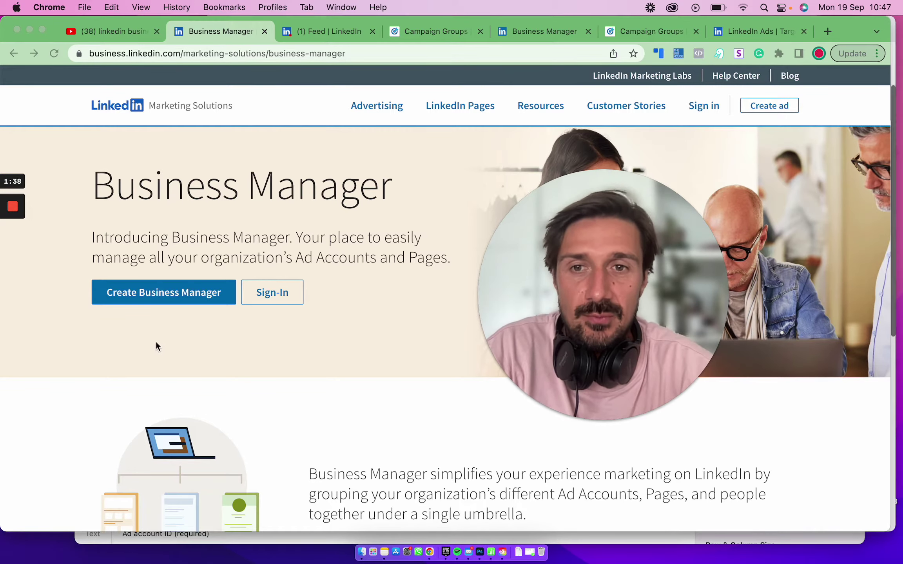
# Open the home page of the B2B Hero Business Manager and review its setup options.
pyautogui.click(533, 39)
pyautogui.click(331, 36)
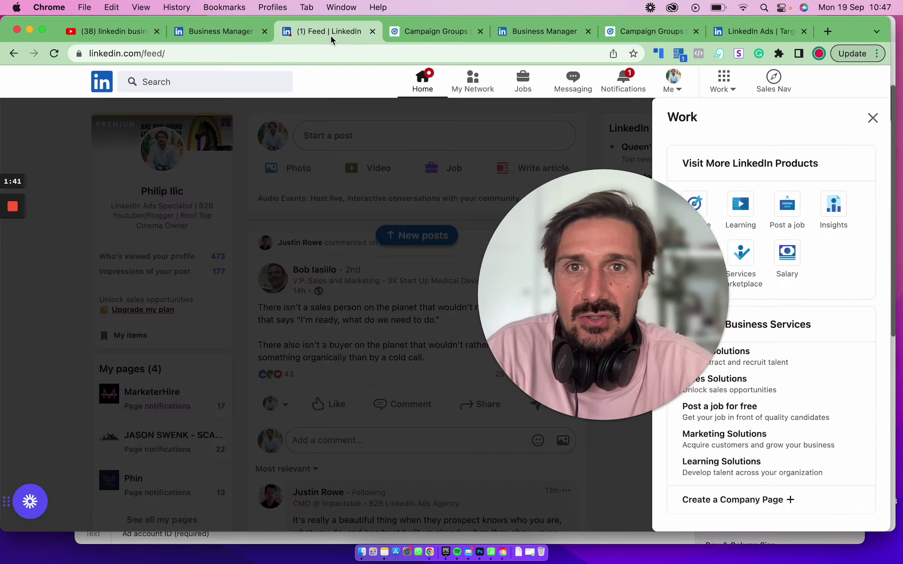
pyautogui.click(436, 34)
pyautogui.click(511, 34)
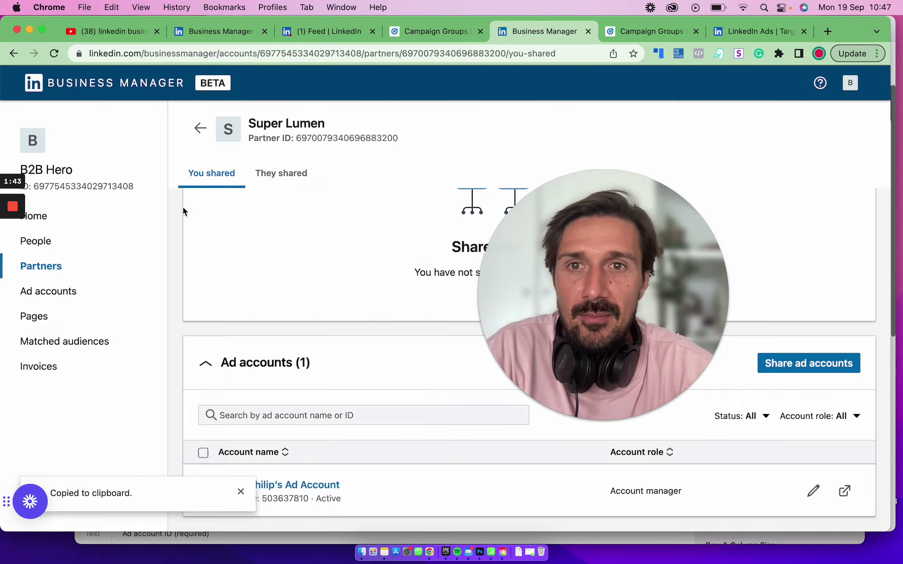
pyautogui.click(61, 209)
pyautogui.moveTo(610, 227); pyautogui.dragTo(683, 347)
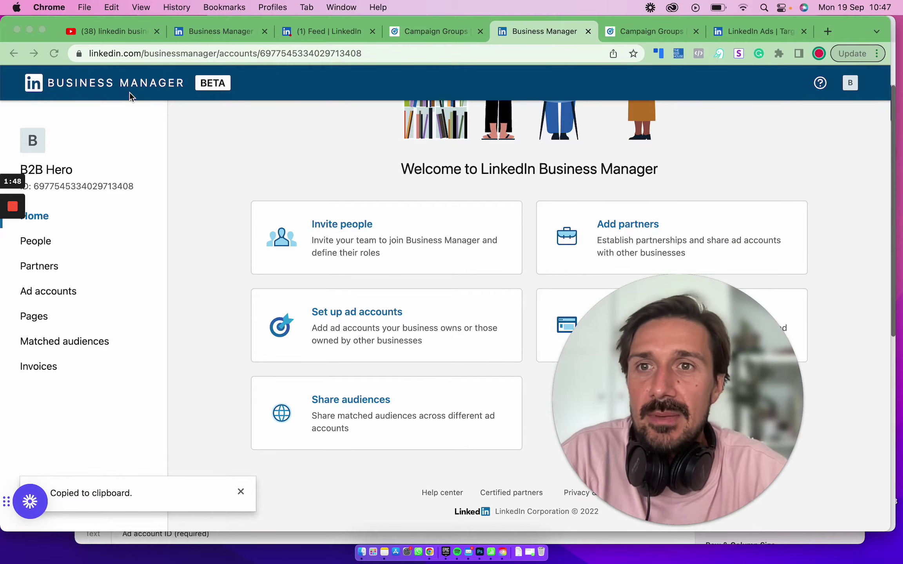
pyautogui.scroll(2, 182, 171)
pyautogui.scroll(-2, 182, 171)
pyautogui.scroll(1, 184, 174)
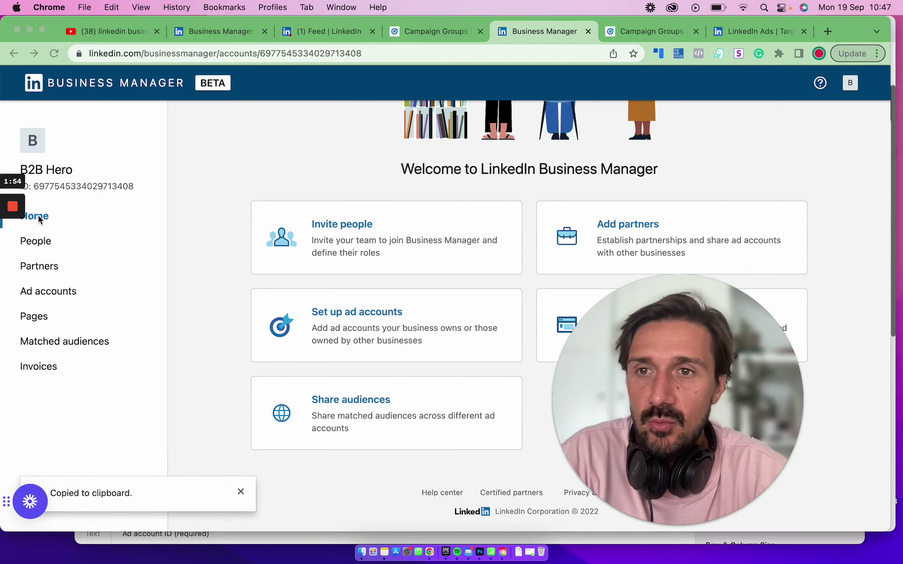
pyautogui.click(635, 24)
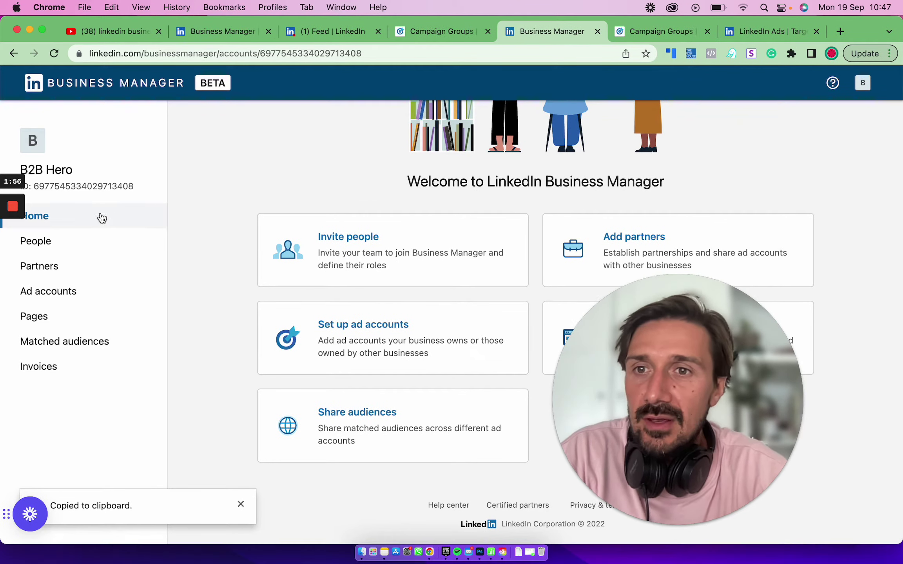
# Open the People list, examine the business roles offered when inviting people, and close the invitation without sending it.
pyautogui.click(54, 242)
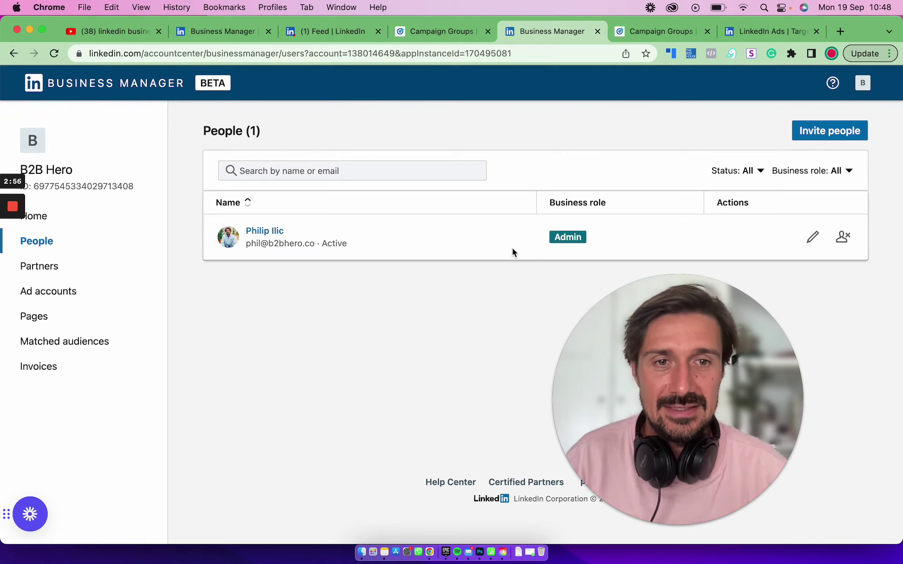
pyautogui.moveTo(572, 325)
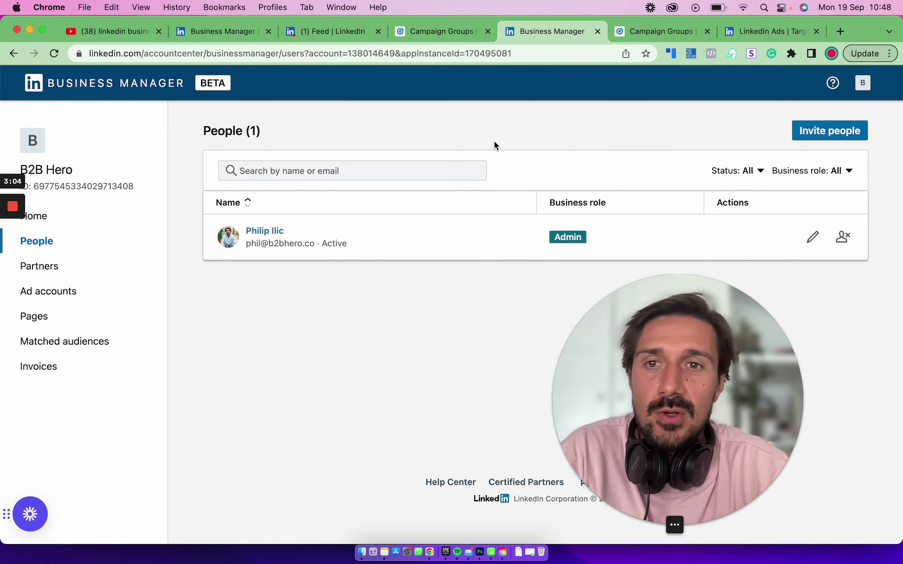
pyautogui.click(818, 136)
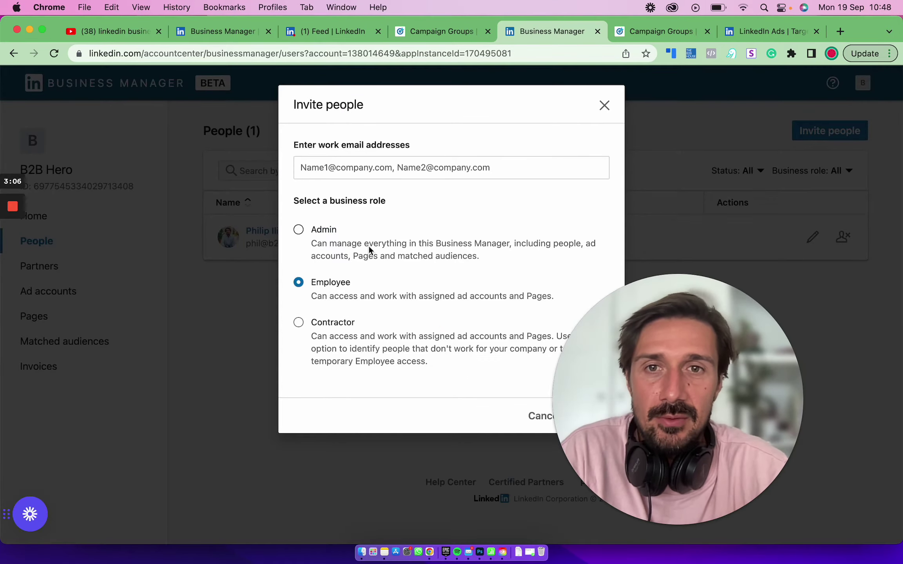
pyautogui.click(312, 167)
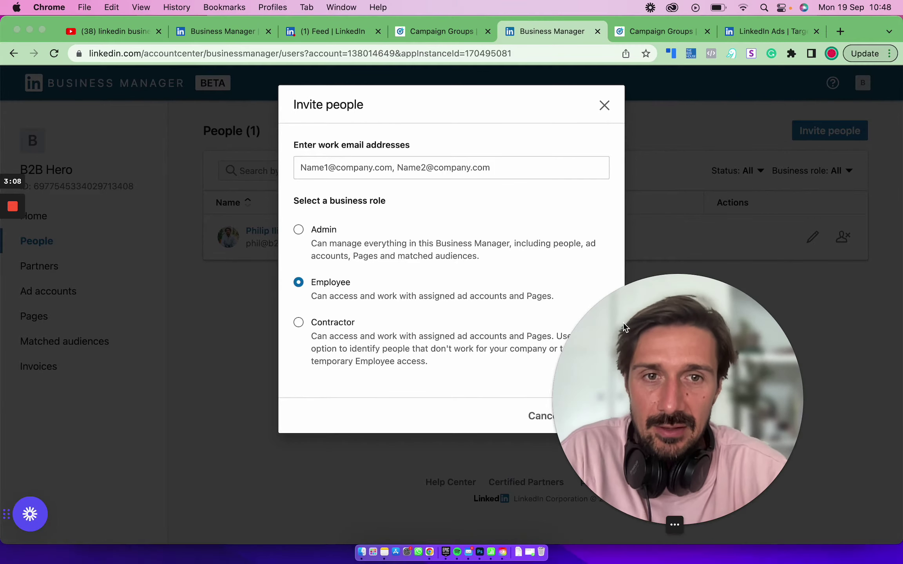
pyautogui.moveTo(622, 322); pyautogui.dragTo(668, 277)
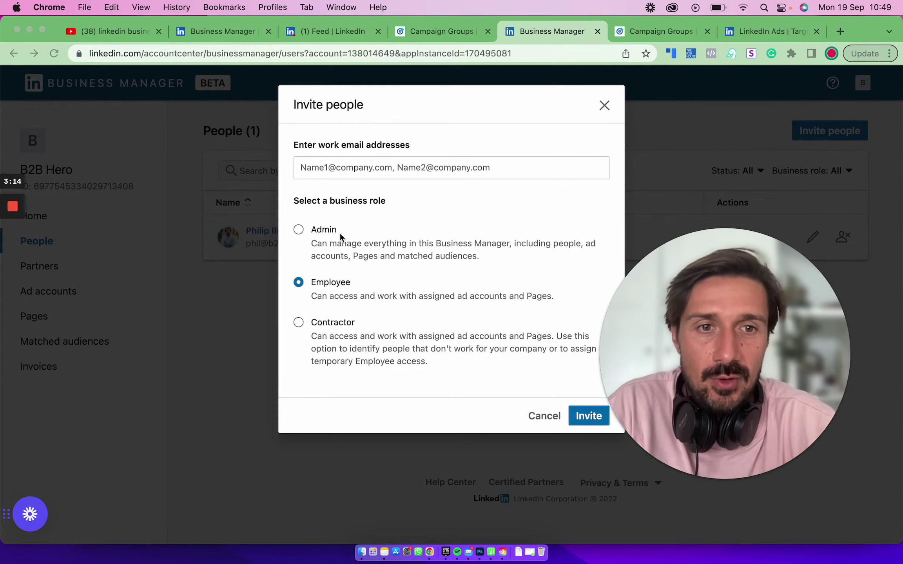
pyautogui.click(312, 294)
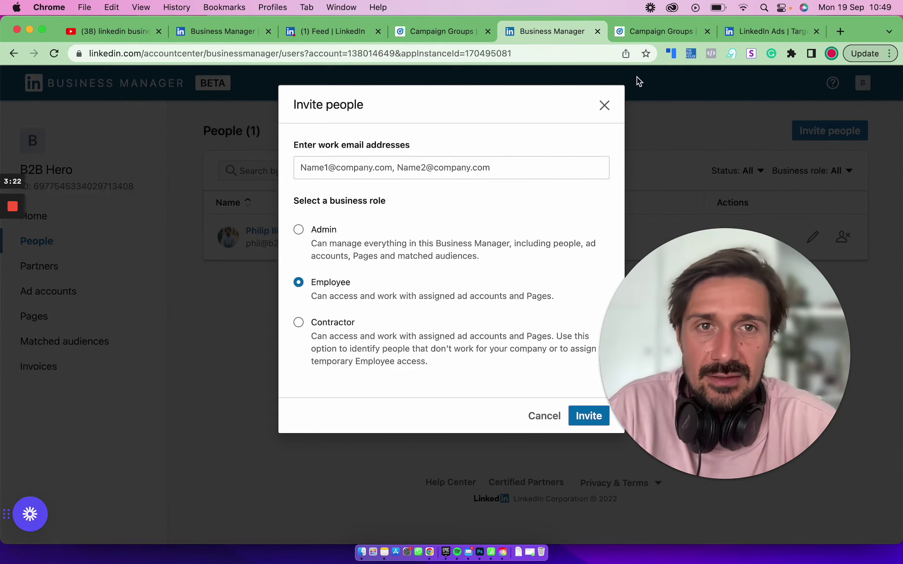
pyautogui.click(605, 105)
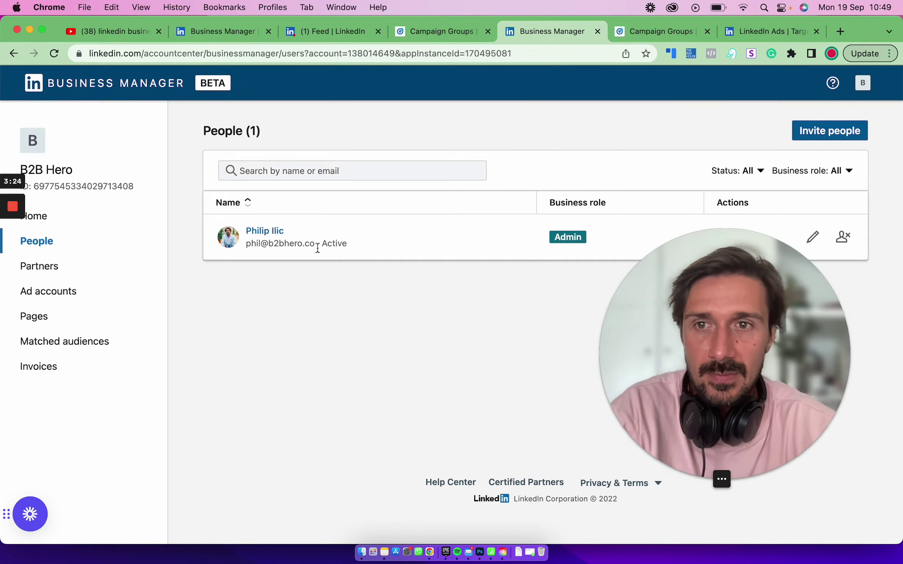
pyautogui.moveTo(640, 294); pyautogui.dragTo(575, 288)
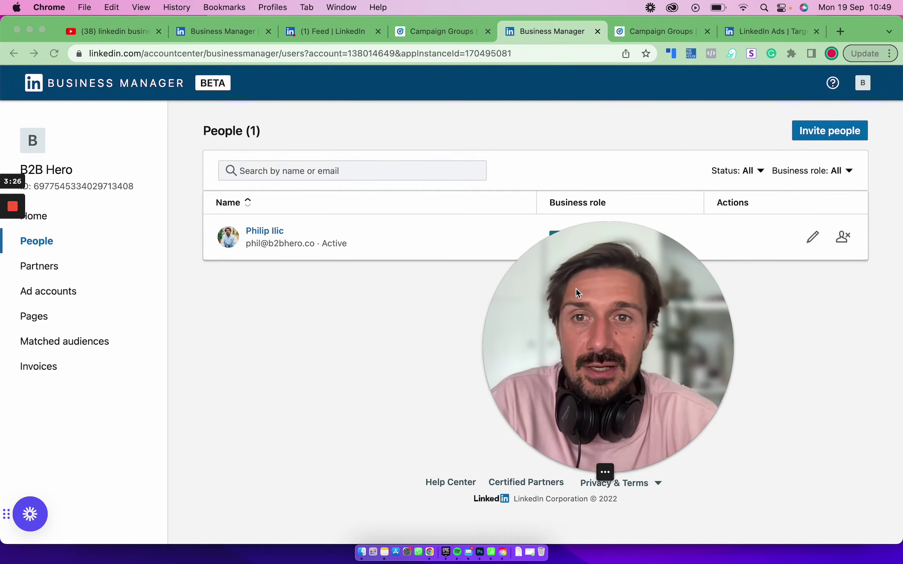
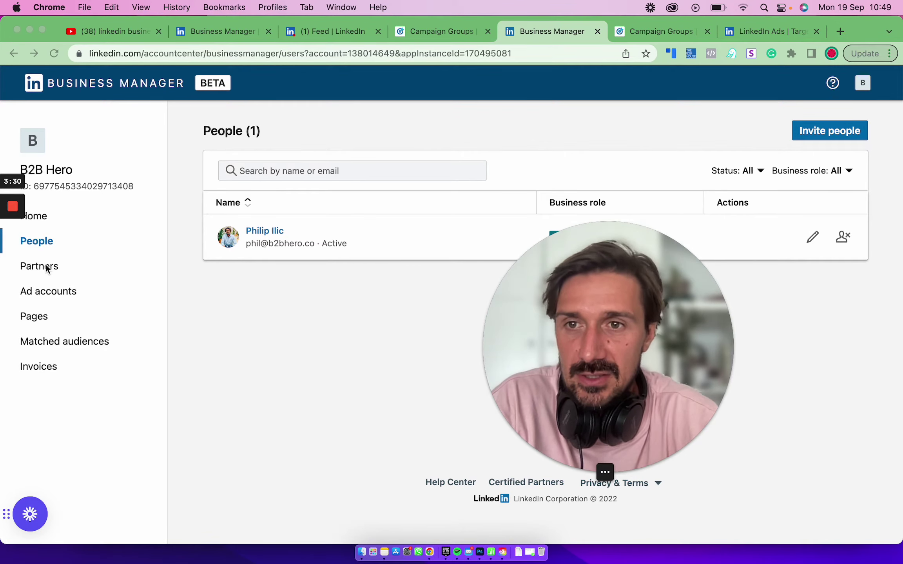
# Open the Partners list, copy B2B Hero's Business Manager ID, and make the field for adding a partner's ID active.
pyautogui.click(45, 265)
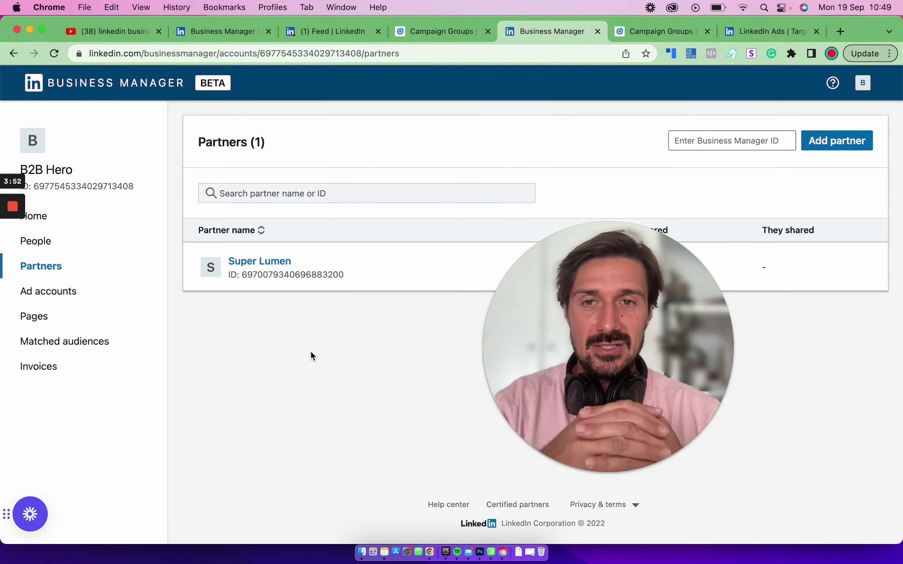
pyautogui.moveTo(622, 280); pyautogui.dragTo(407, 374)
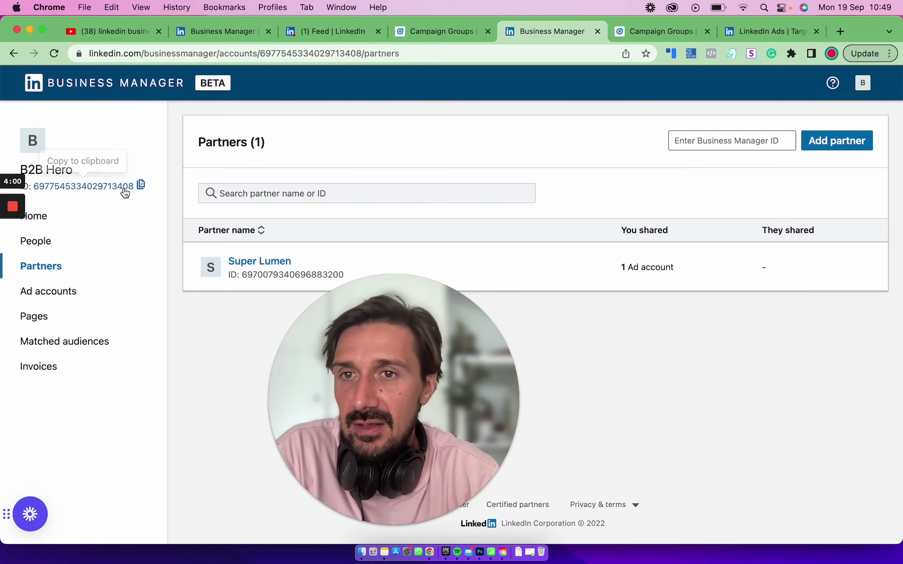
pyautogui.click(140, 185)
pyautogui.click(698, 141)
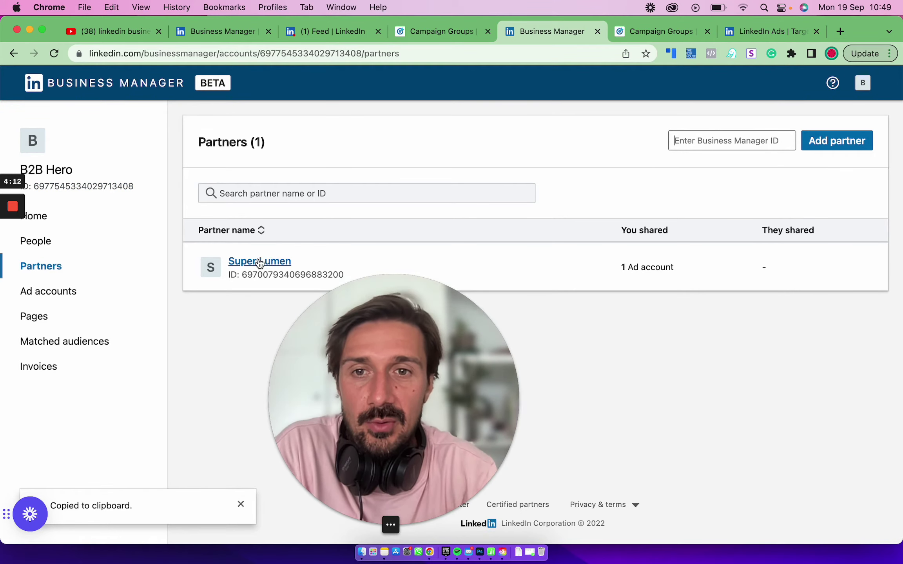
# Open the Super Lumen partner and review the Pages and ad accounts shared with it.
pyautogui.moveTo(381, 305); pyautogui.dragTo(709, 310)
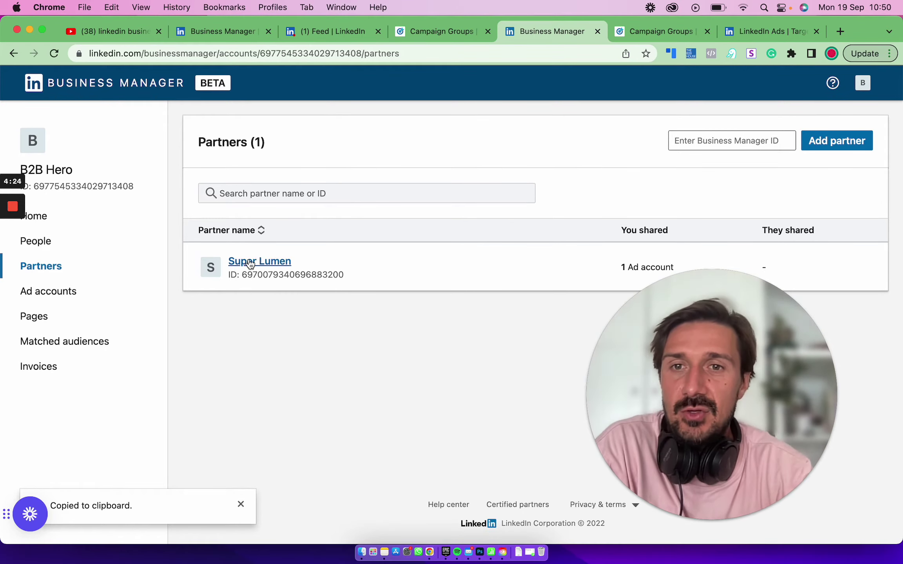
pyautogui.click(341, 270)
pyautogui.moveTo(629, 329); pyautogui.dragTo(624, 289)
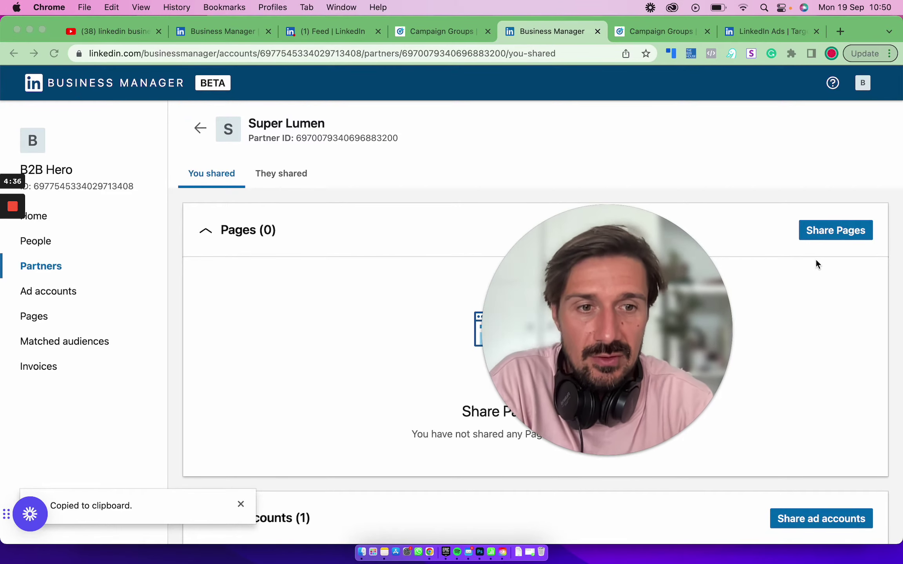
pyautogui.scroll(-4, 815, 259)
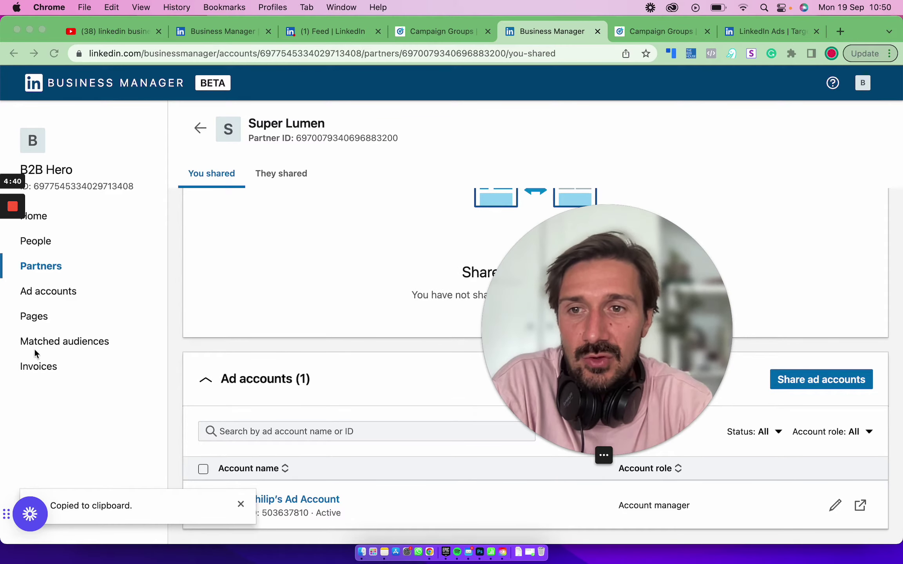
pyautogui.scroll(4, 389, 339)
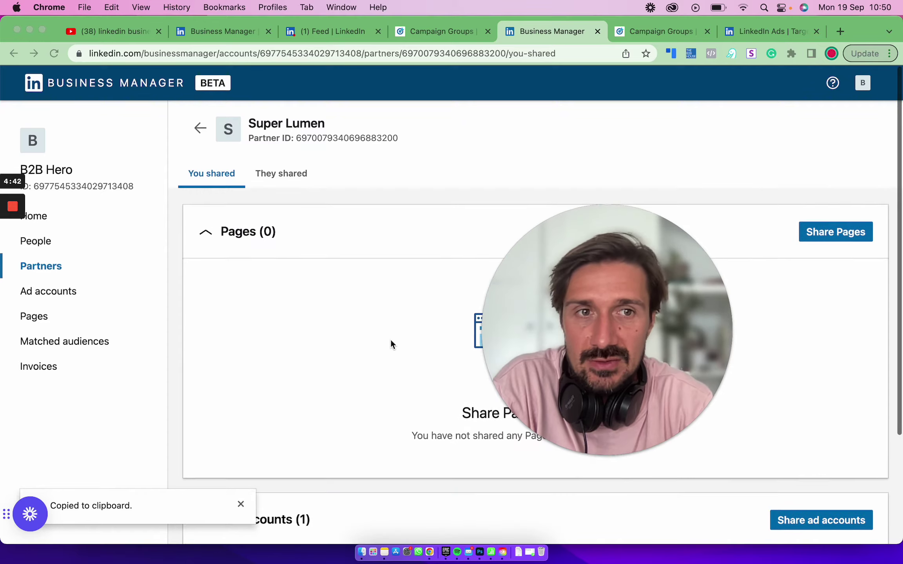
pyautogui.scroll(-1, 390, 344)
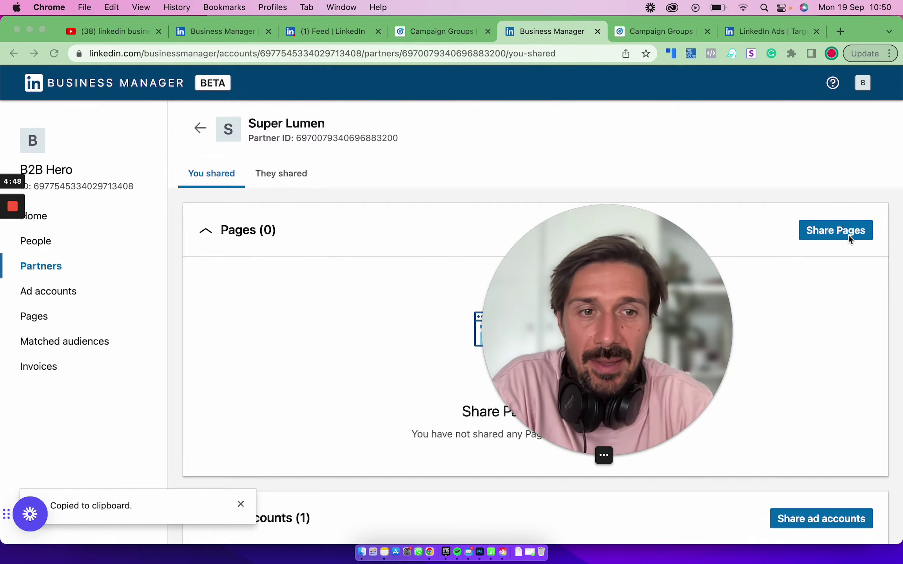
pyautogui.scroll(-2, 821, 492)
pyautogui.scroll(2, 832, 475)
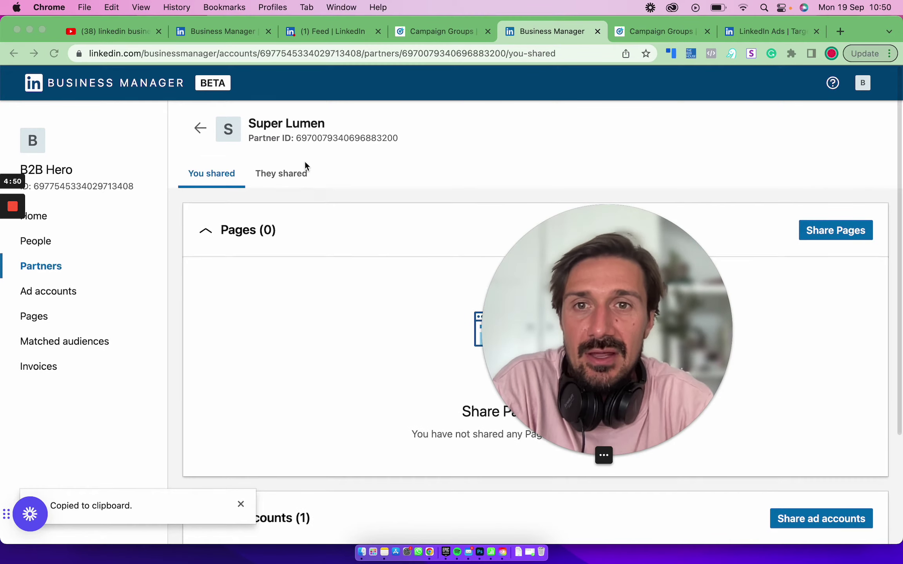
# Review the Pages and ad accounts that Super Lumen has shared in return.
pyautogui.click(284, 176)
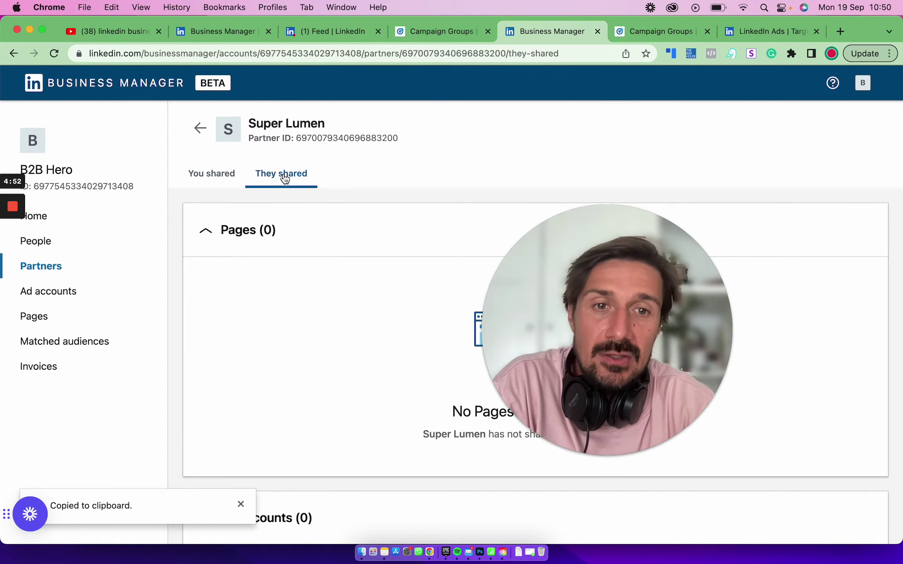
pyautogui.moveTo(564, 234); pyautogui.dragTo(686, 147)
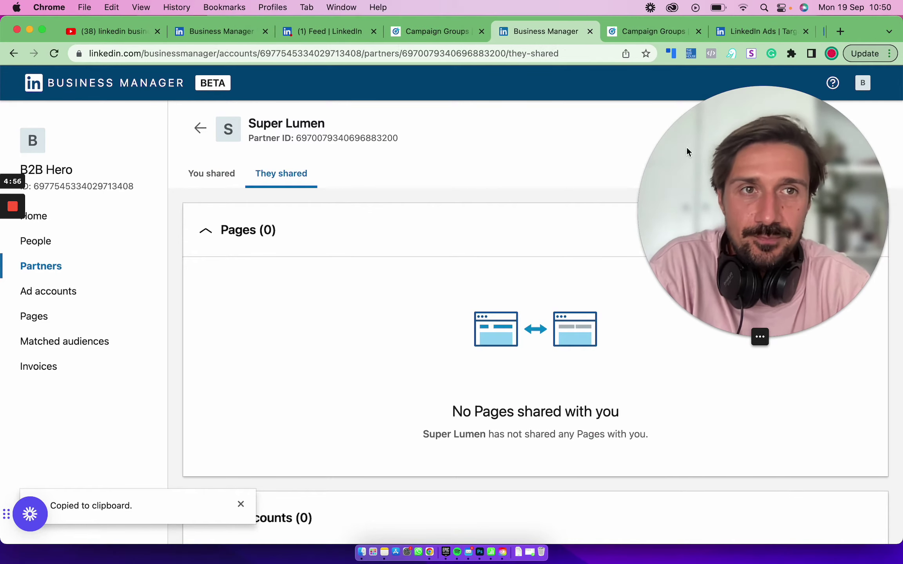
pyautogui.scroll(-6, 410, 354)
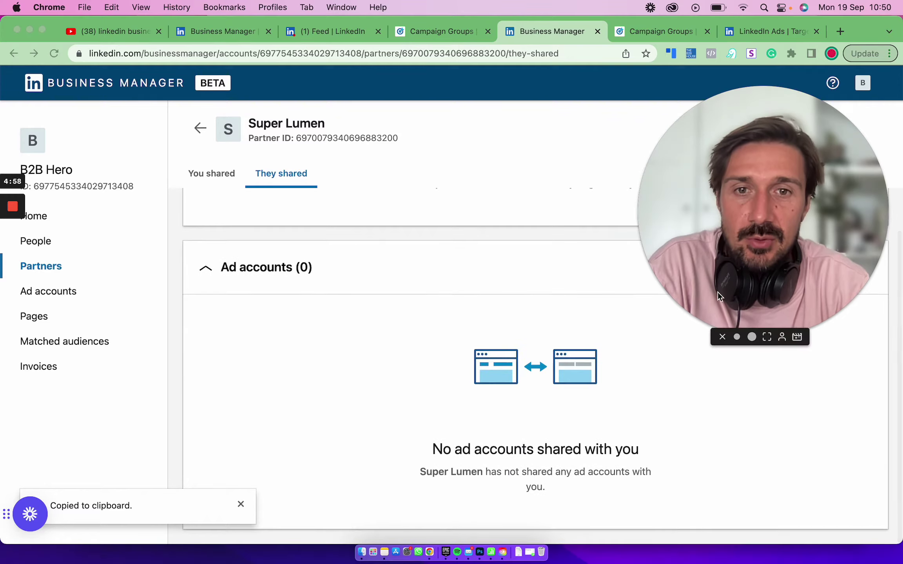
pyautogui.moveTo(718, 296); pyautogui.dragTo(520, 295)
pyautogui.scroll(6, 386, 345)
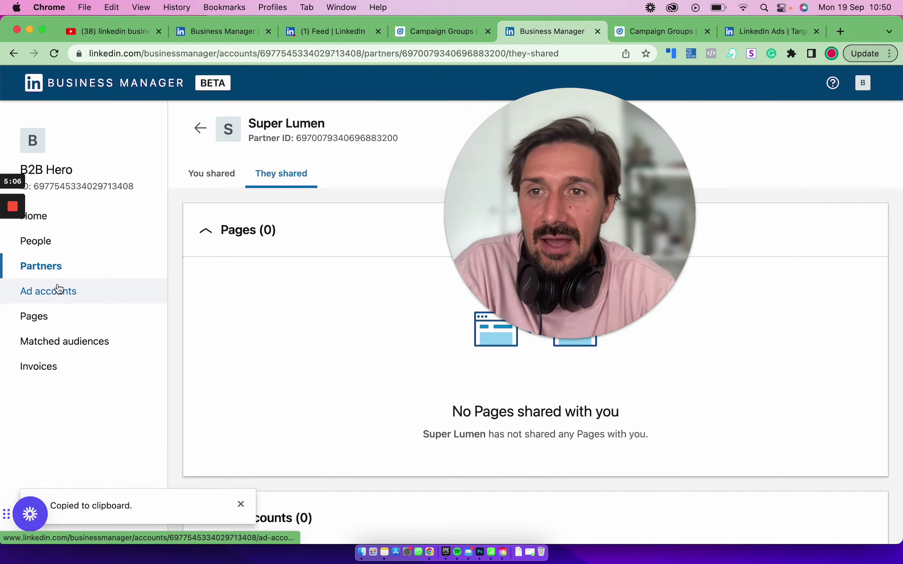
# Return to what is shared with Super Lumen, check which Pages can be shared, and go back to the partner's details.
pyautogui.moveTo(541, 198); pyautogui.dragTo(536, 198)
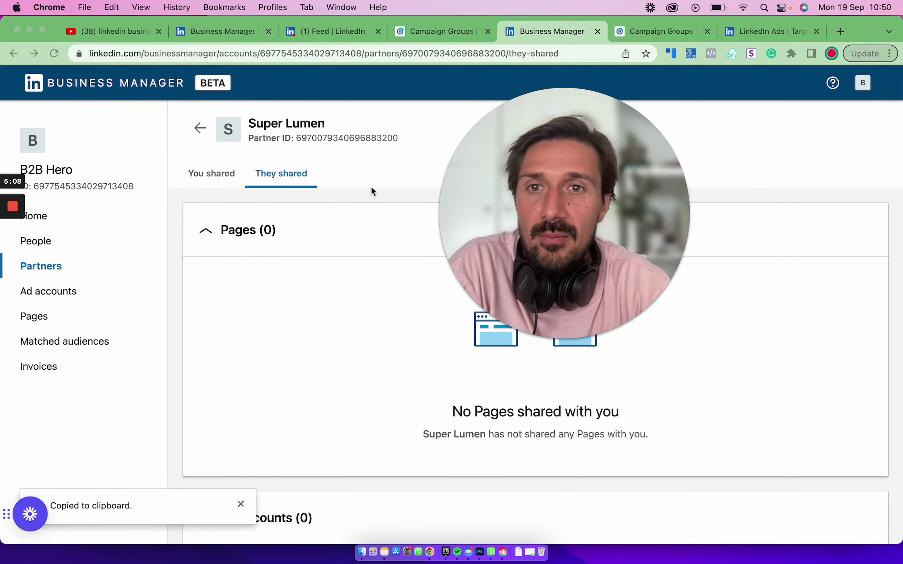
pyautogui.click(212, 173)
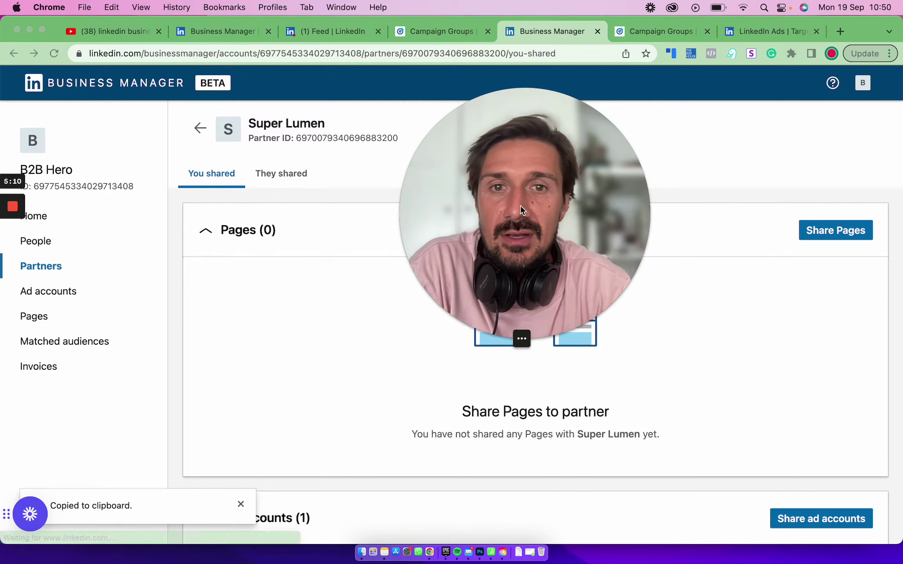
pyautogui.click(846, 229)
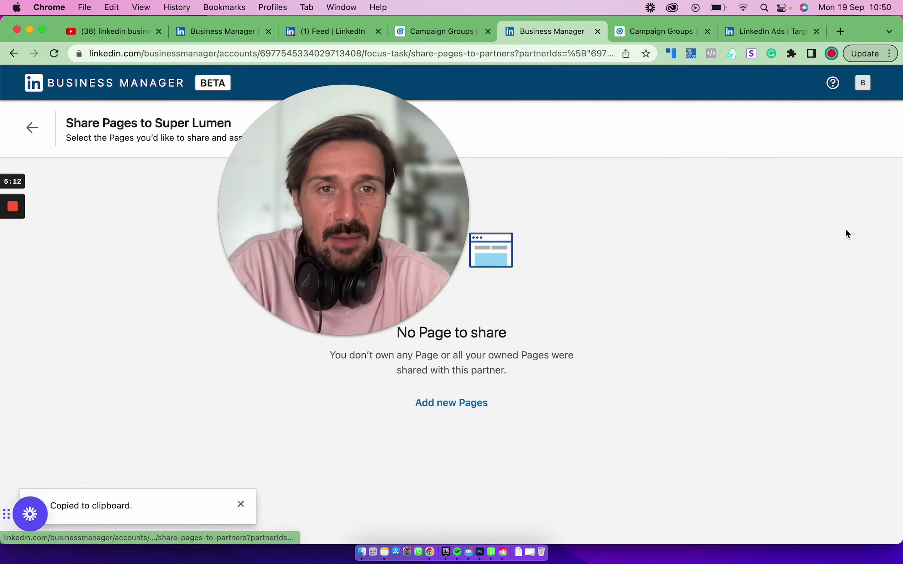
pyautogui.moveTo(338, 333); pyautogui.dragTo(684, 332)
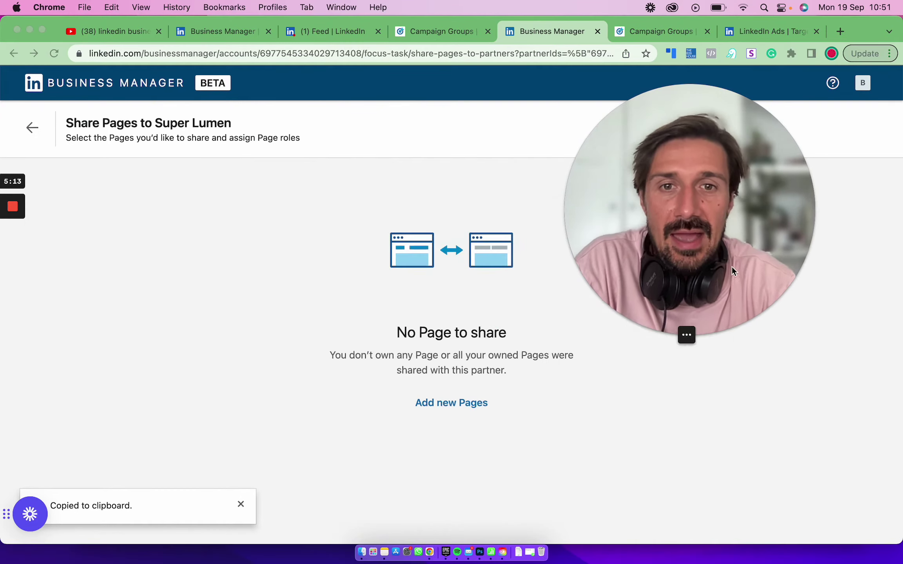
pyautogui.click(36, 128)
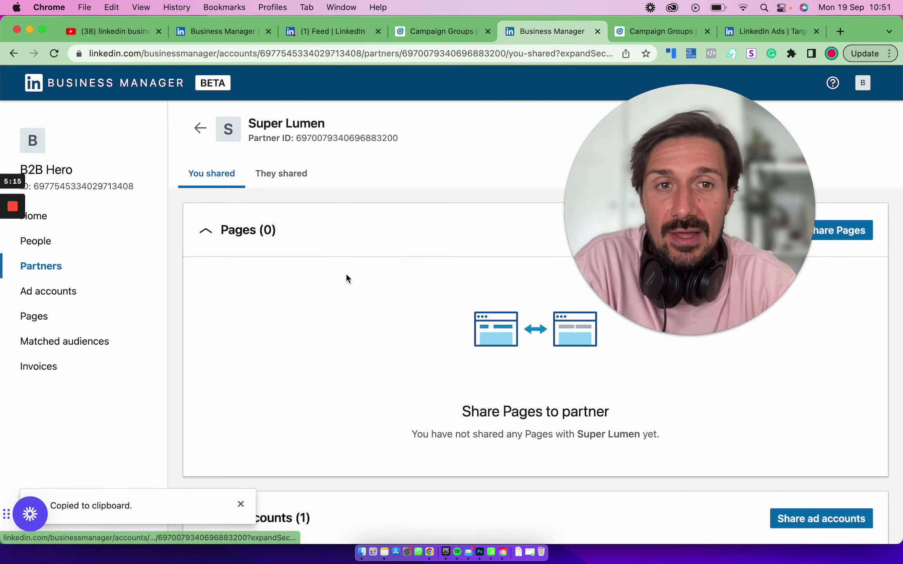
# Open the ad accounts list and begin an ownership claim by ID.
pyautogui.click(34, 299)
pyautogui.moveTo(649, 245); pyautogui.dragTo(659, 450)
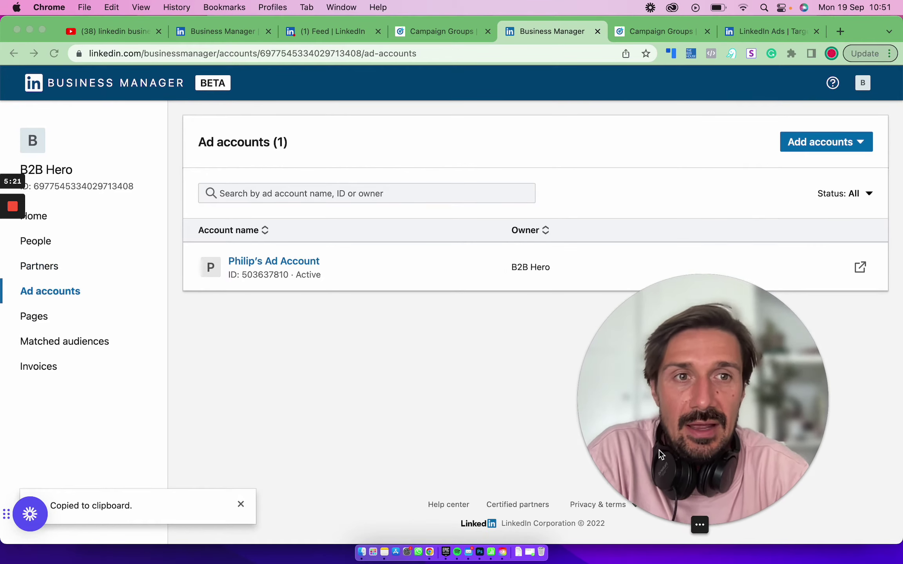
pyautogui.click(837, 144)
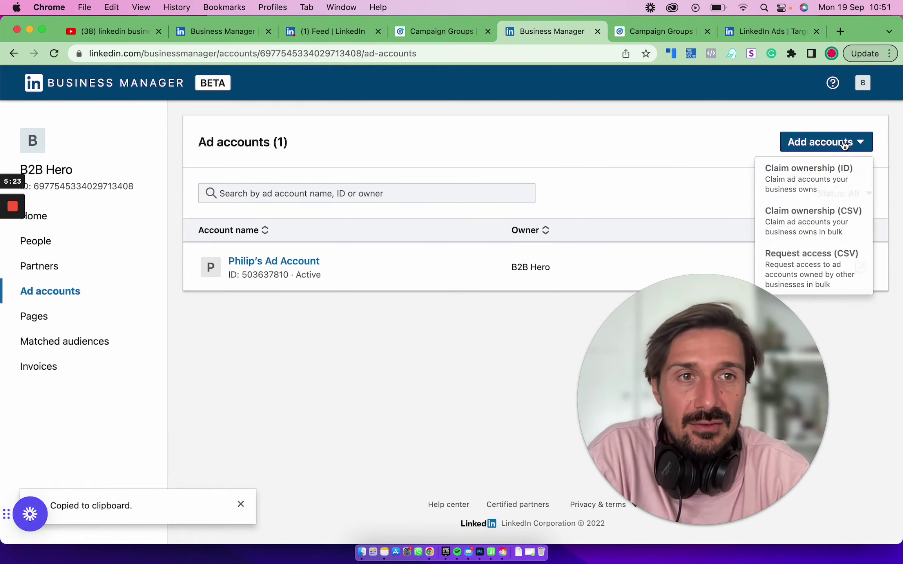
pyautogui.click(823, 188)
pyautogui.click(322, 184)
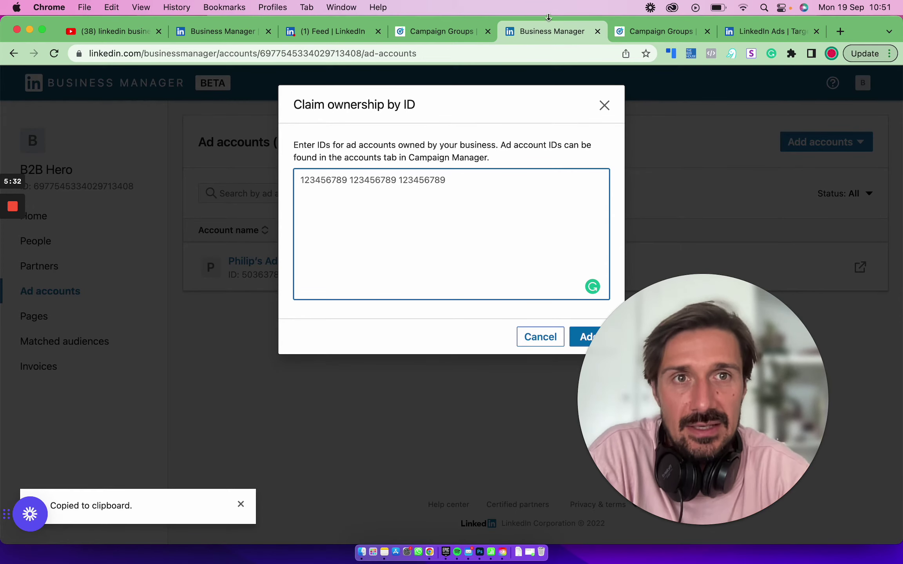
# Copy the ad account's ID from Campaign Manager into the ownership claim, and close the claim without adding the account.
pyautogui.click(640, 34)
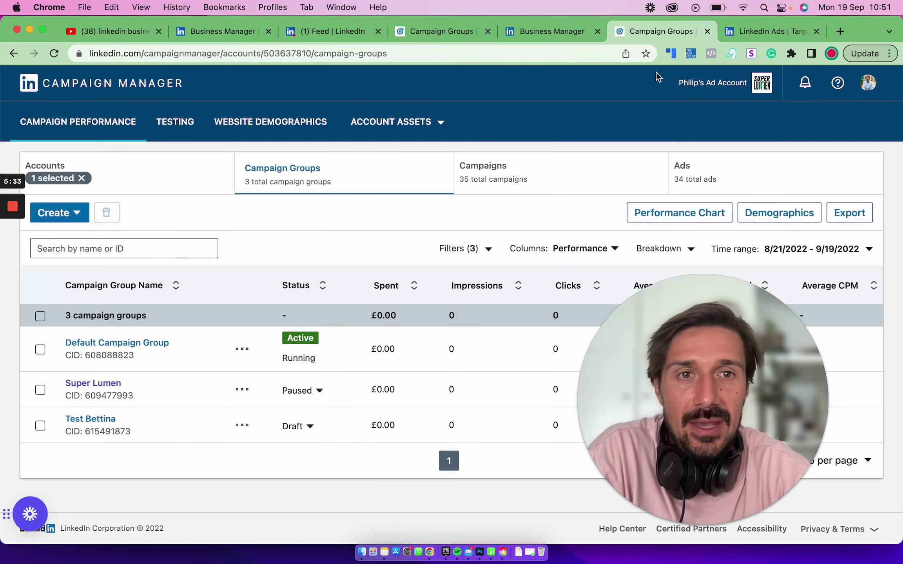
pyautogui.click(713, 87)
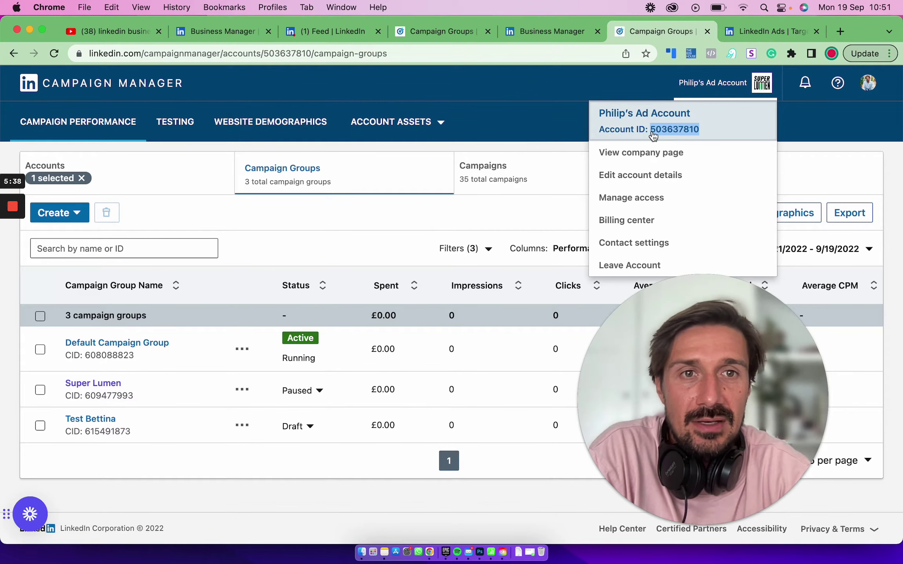
pyautogui.click(570, 34)
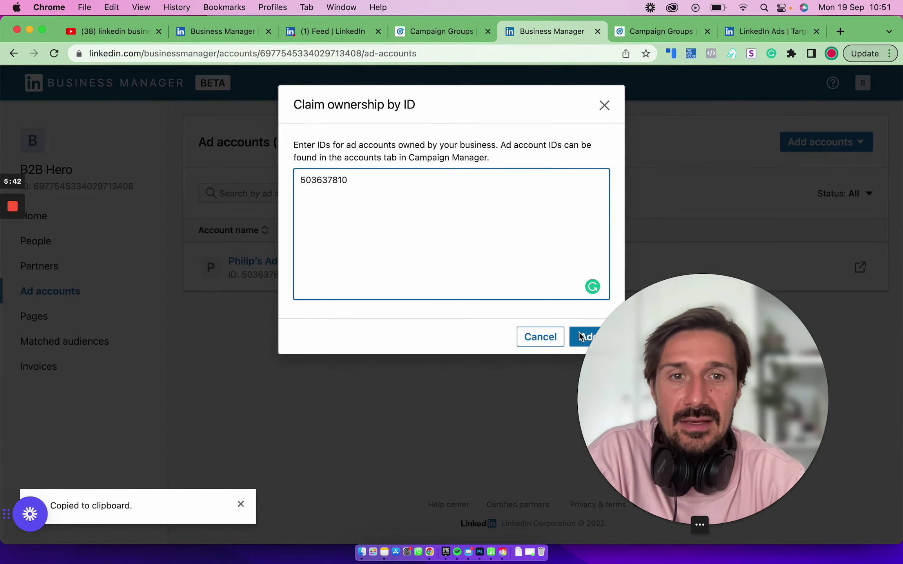
pyautogui.click(608, 104)
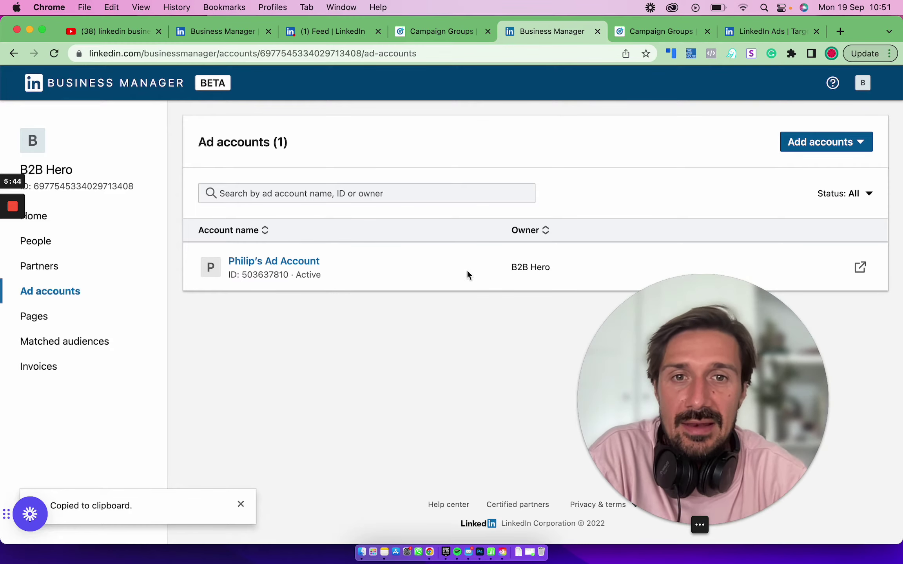
# Examine the ownership claim by CSV and its ad accounts template in Numbers, and cancel the claim.
pyautogui.click(843, 149)
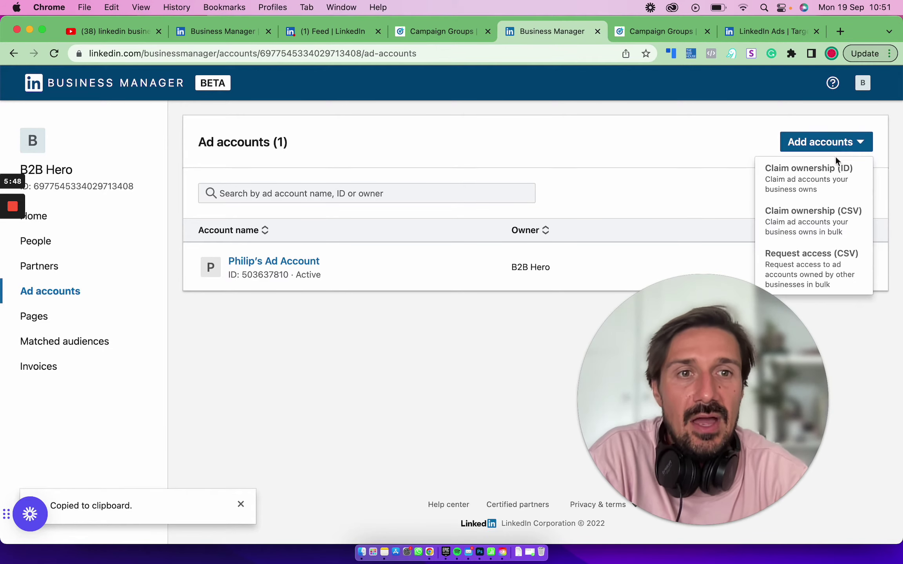
pyautogui.click(821, 238)
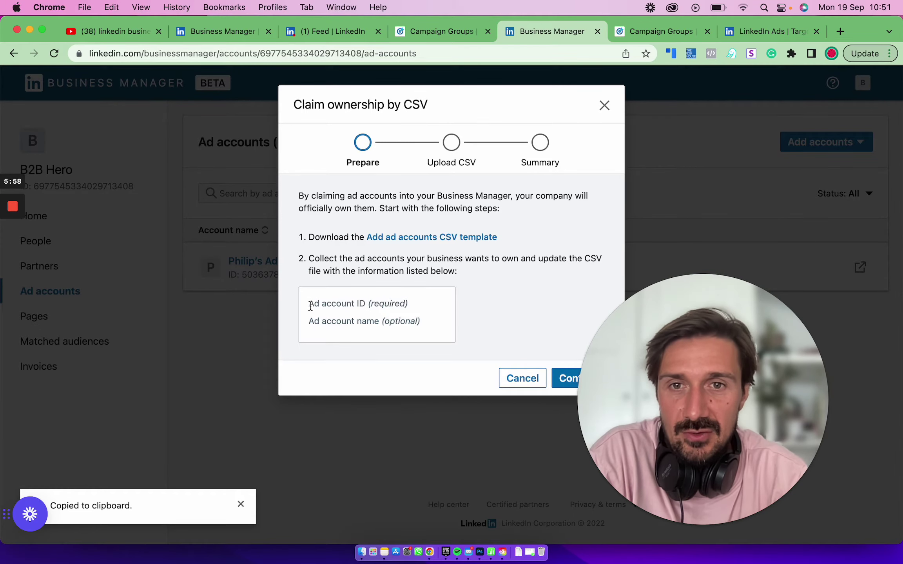
pyautogui.hotkey('ctrl', 'Up')
pyautogui.click(606, 206)
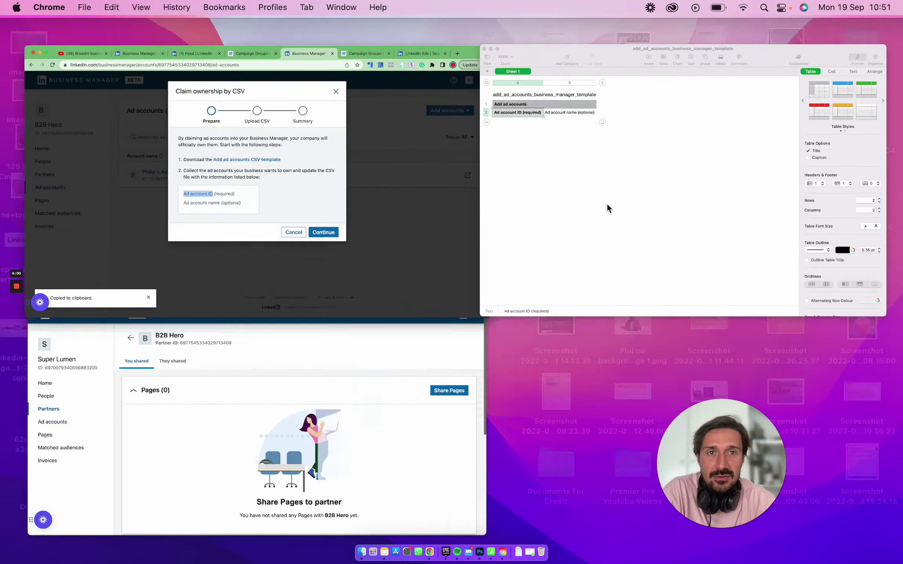
pyautogui.hotkey('shift', 'Right')
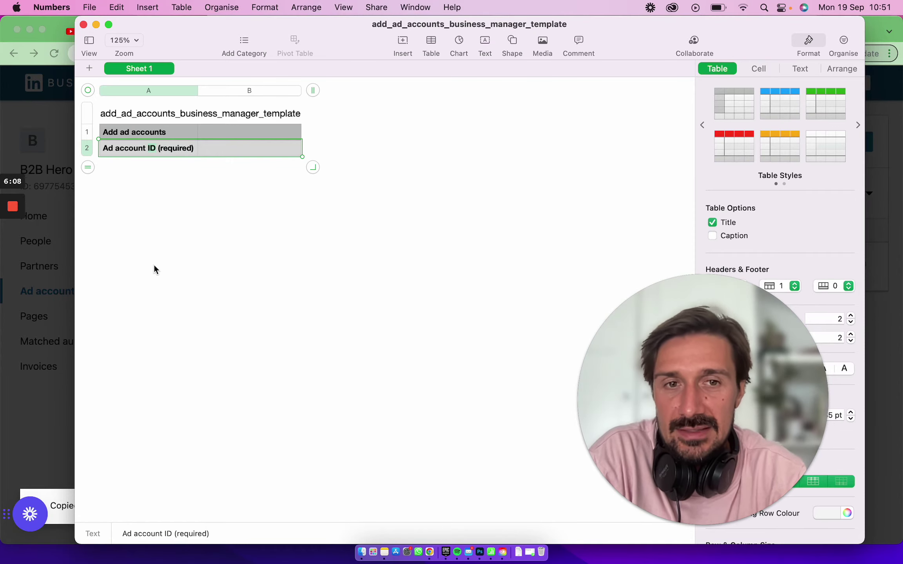
pyautogui.click(68, 196)
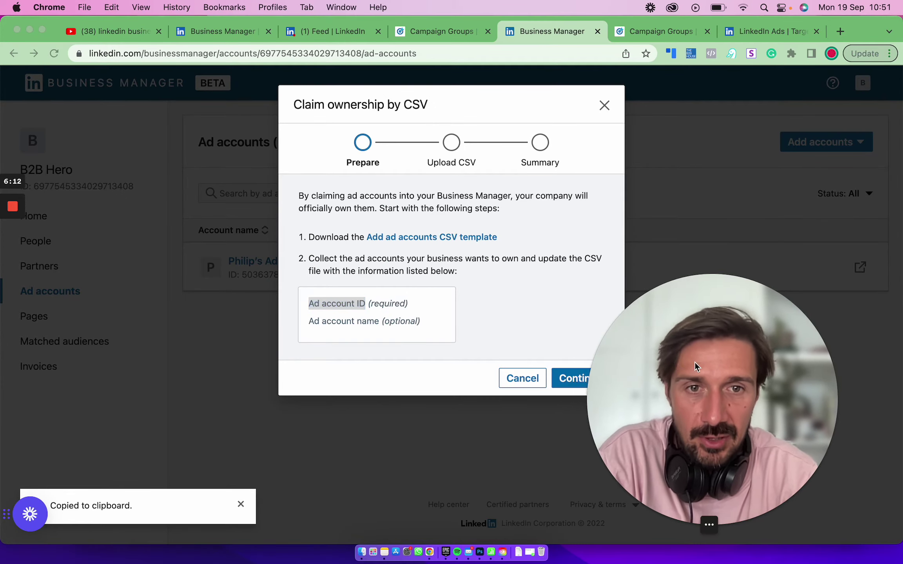
pyautogui.moveTo(694, 362); pyautogui.dragTo(732, 361)
pyautogui.click(532, 378)
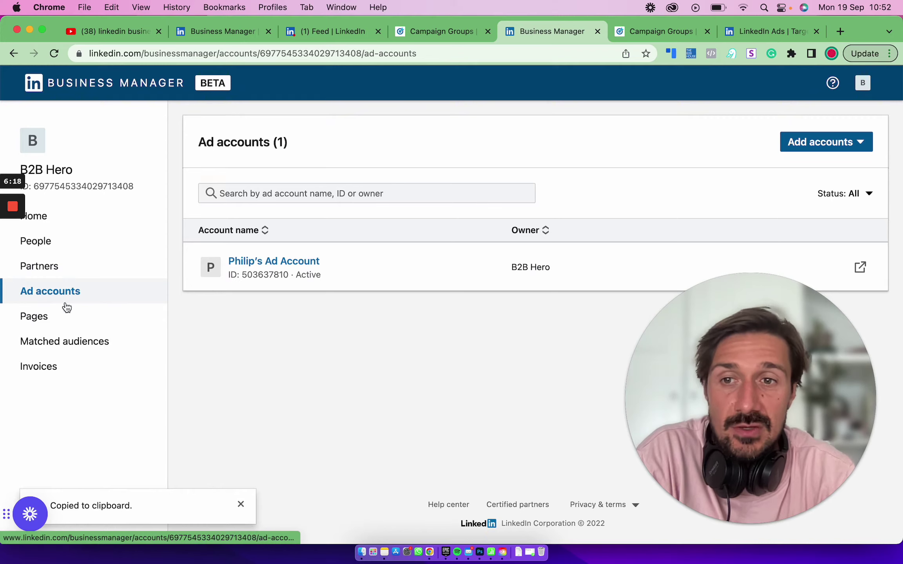
# Add the business-owned Super Lumen Page (linkedin.com/company/super-lumen/), accepting the Page admin and authorized representative statements.
pyautogui.click(40, 319)
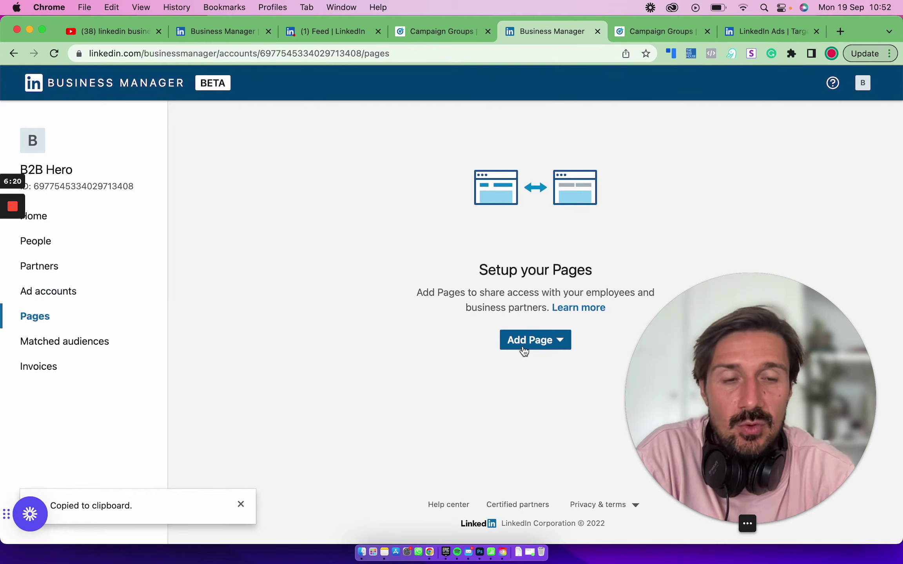
pyautogui.click(539, 340)
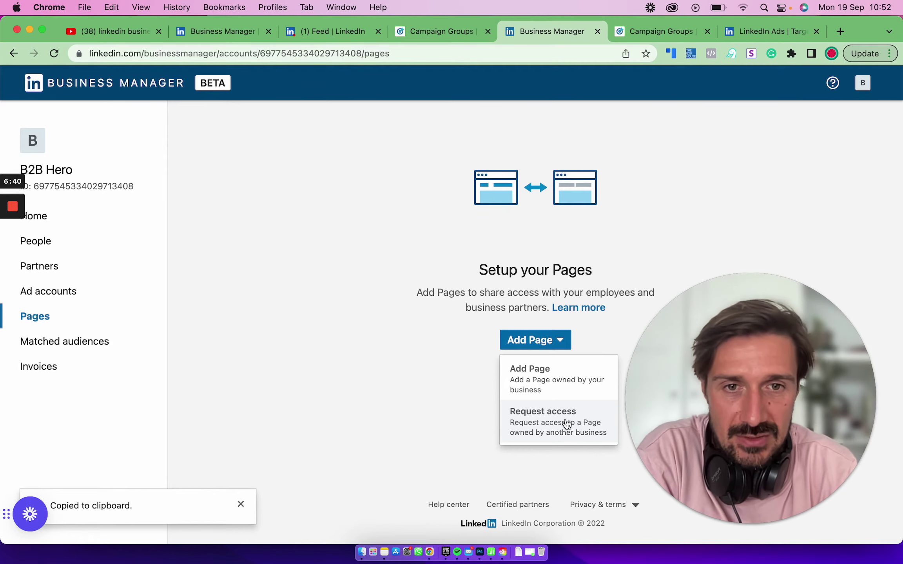
pyautogui.click(563, 382)
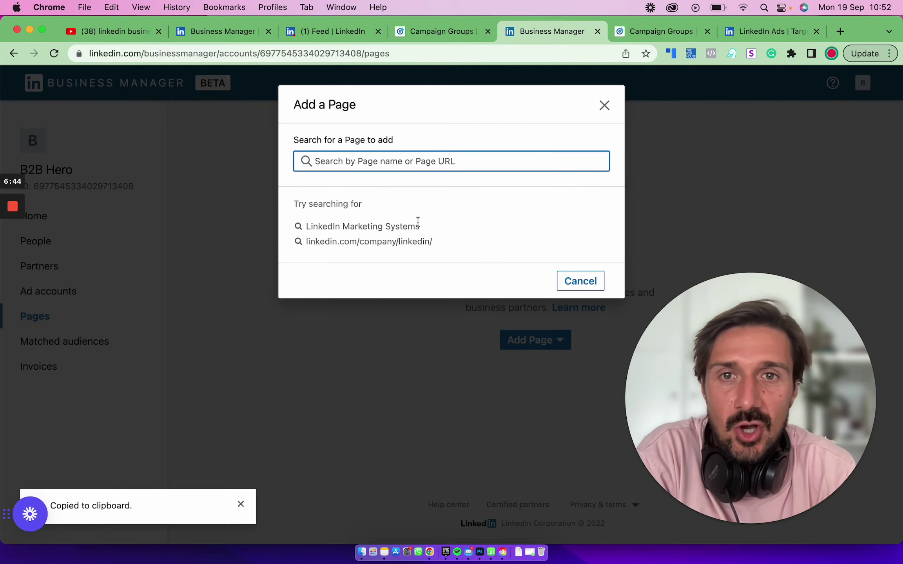
pyautogui.write('super lumen')
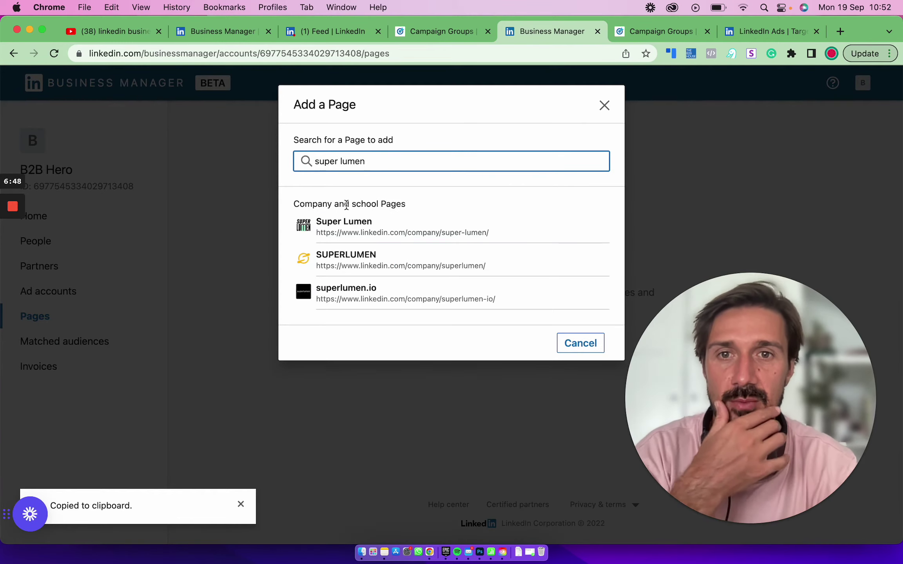
pyautogui.click(379, 227)
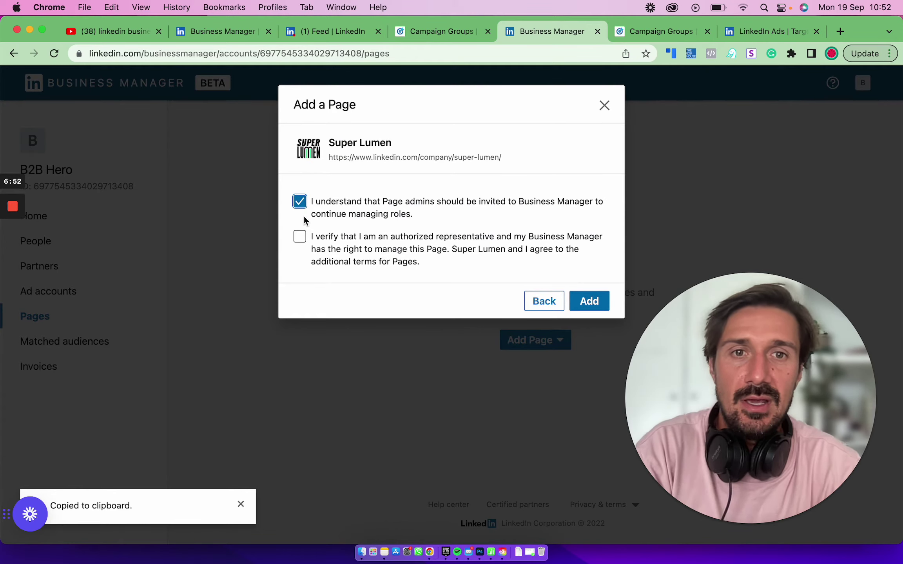
pyautogui.click(300, 236)
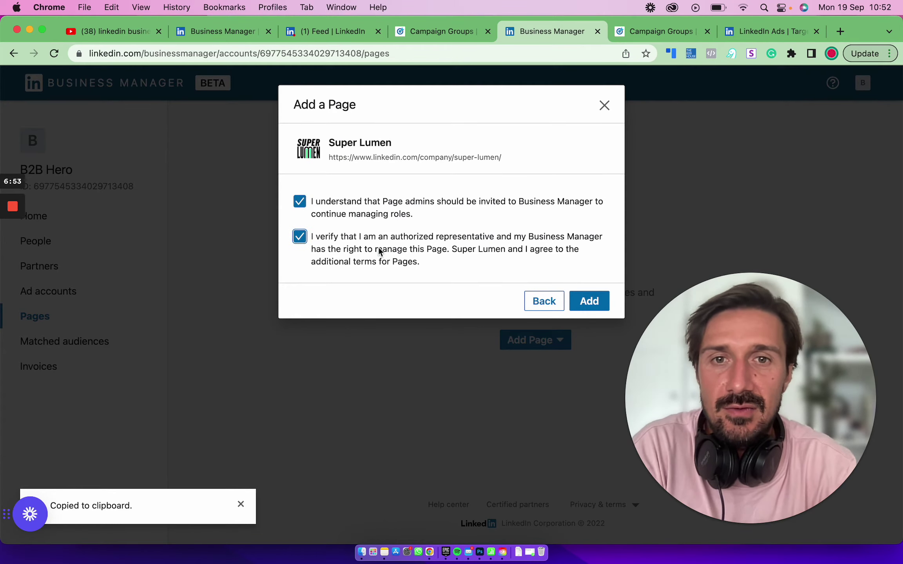
pyautogui.click(590, 301)
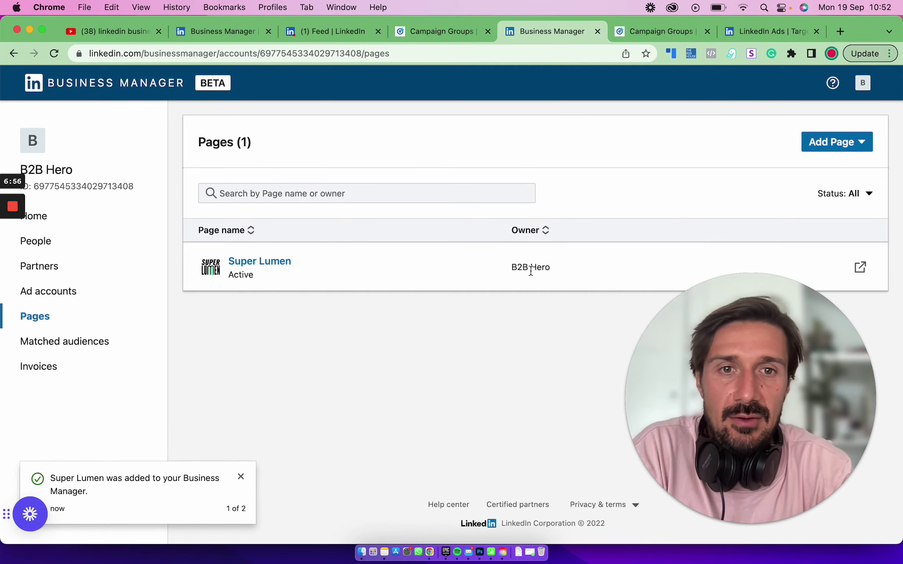
# Review the business's matched audiences and its invoices.
pyautogui.moveTo(727, 315); pyautogui.dragTo(628, 306)
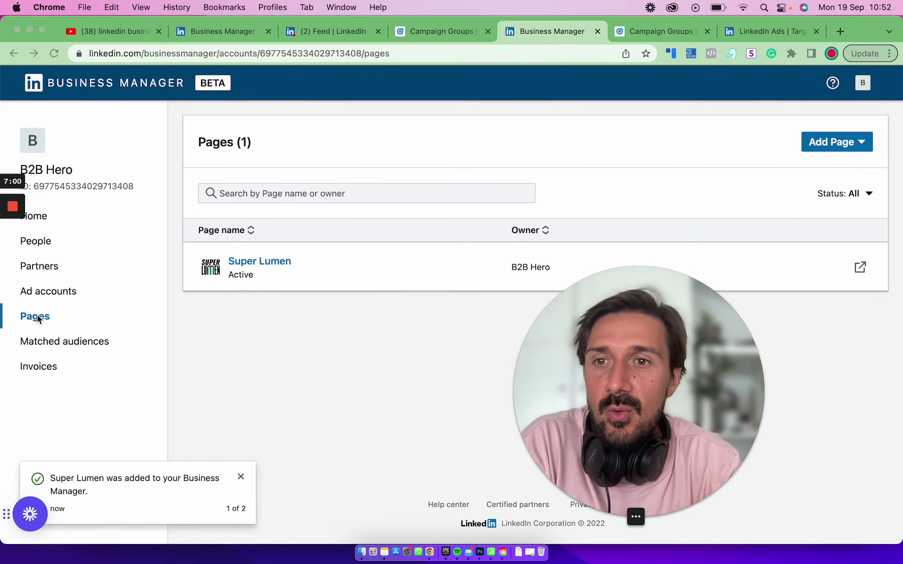
pyautogui.click(55, 341)
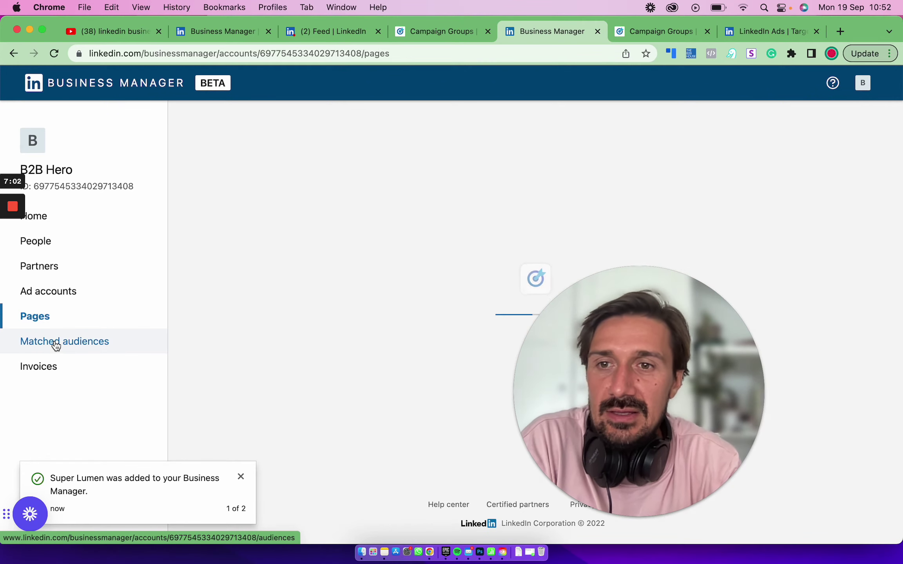
pyautogui.moveTo(618, 339); pyautogui.dragTo(720, 291)
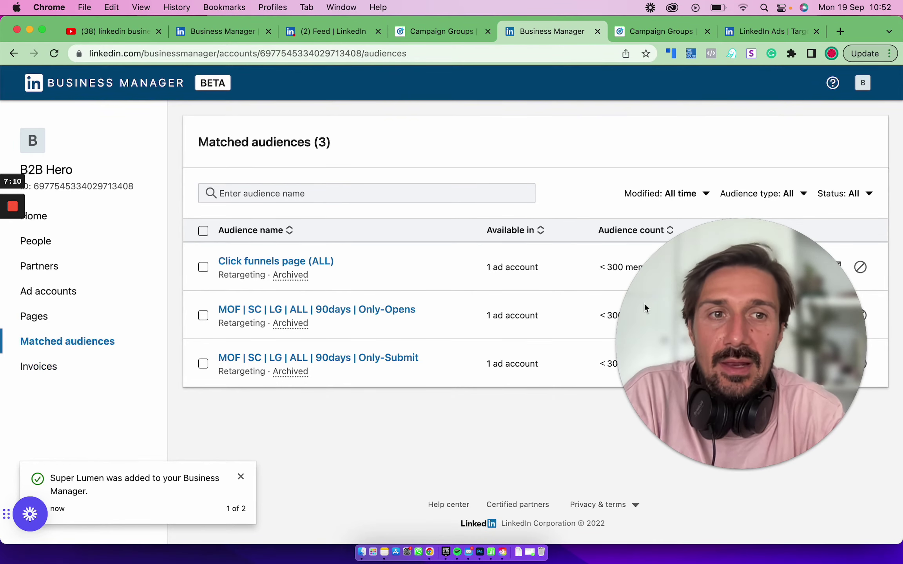
pyautogui.moveTo(743, 310); pyautogui.dragTo(580, 309)
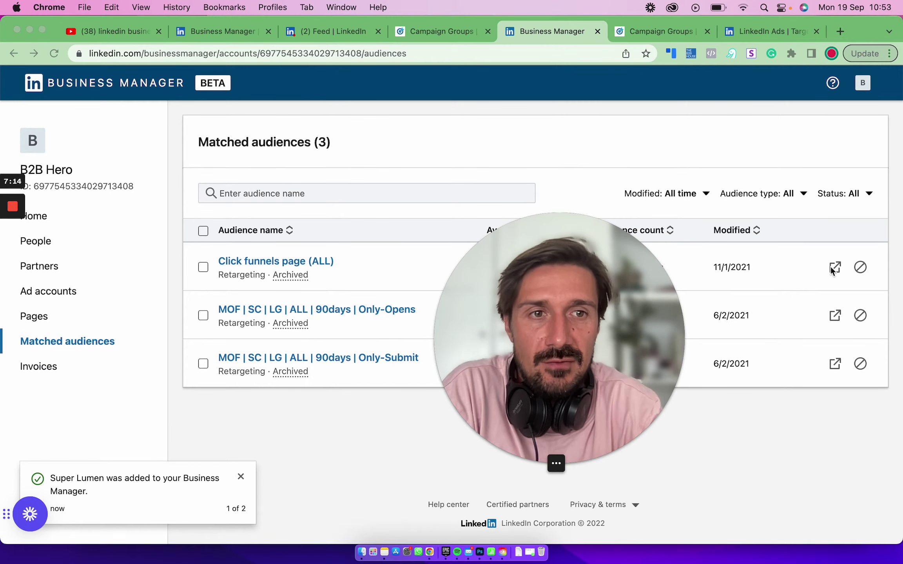
pyautogui.moveTo(584, 313); pyautogui.dragTo(647, 305)
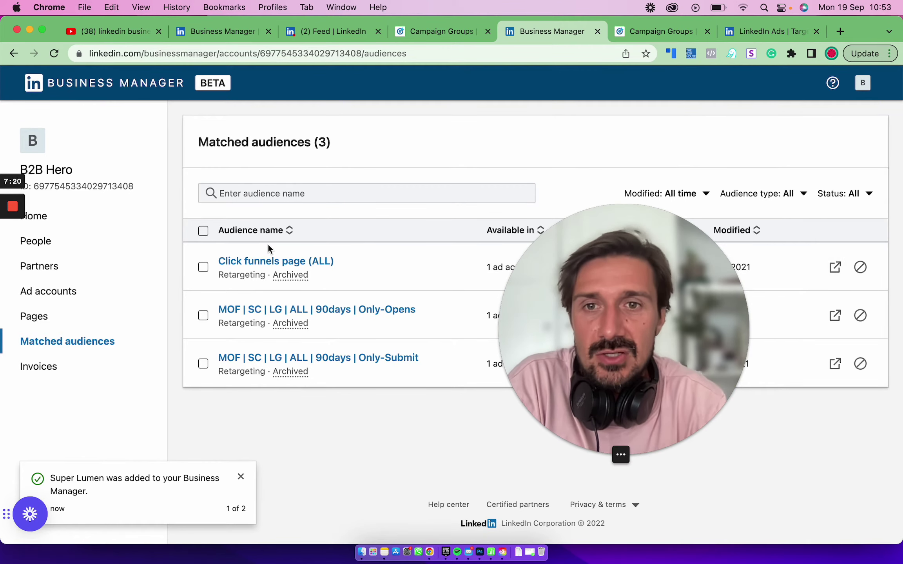
pyautogui.click(54, 365)
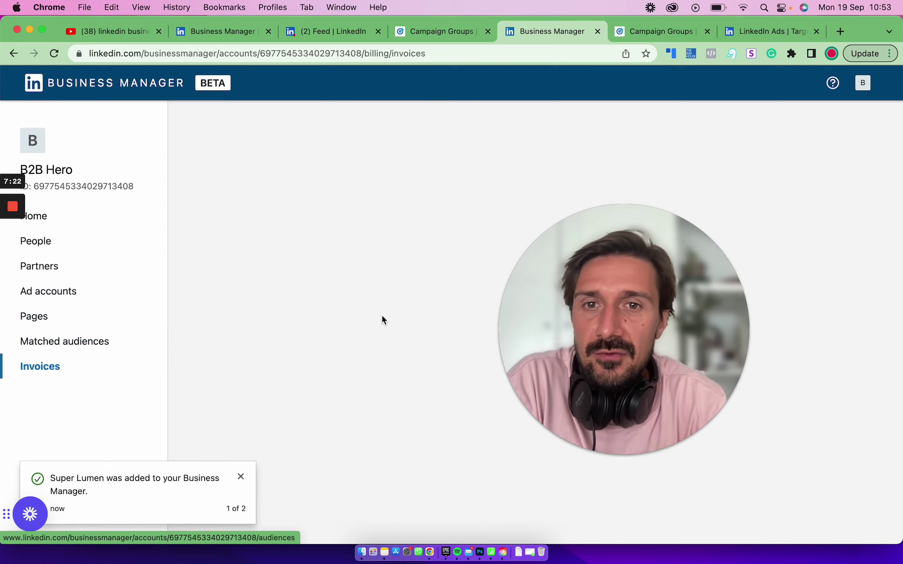
pyautogui.moveTo(768, 203); pyautogui.dragTo(727, 287)
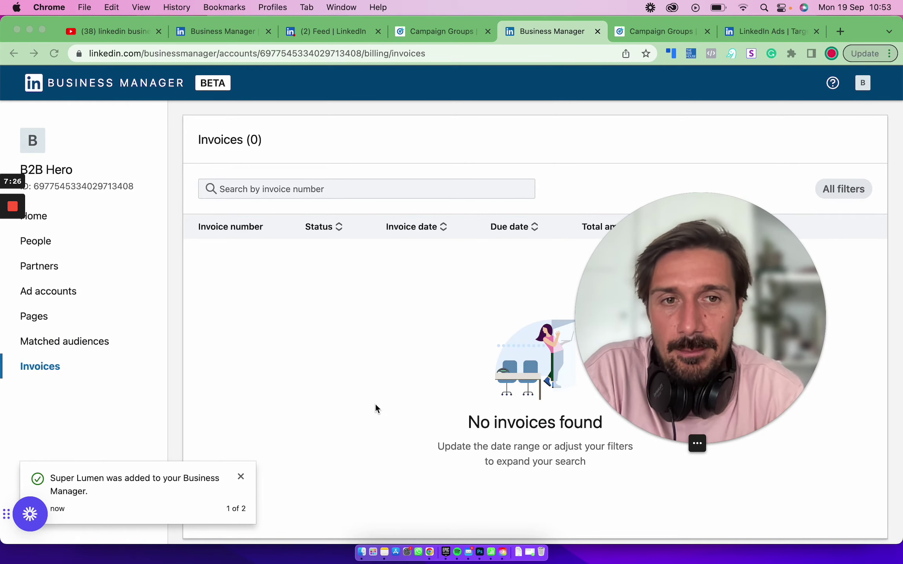
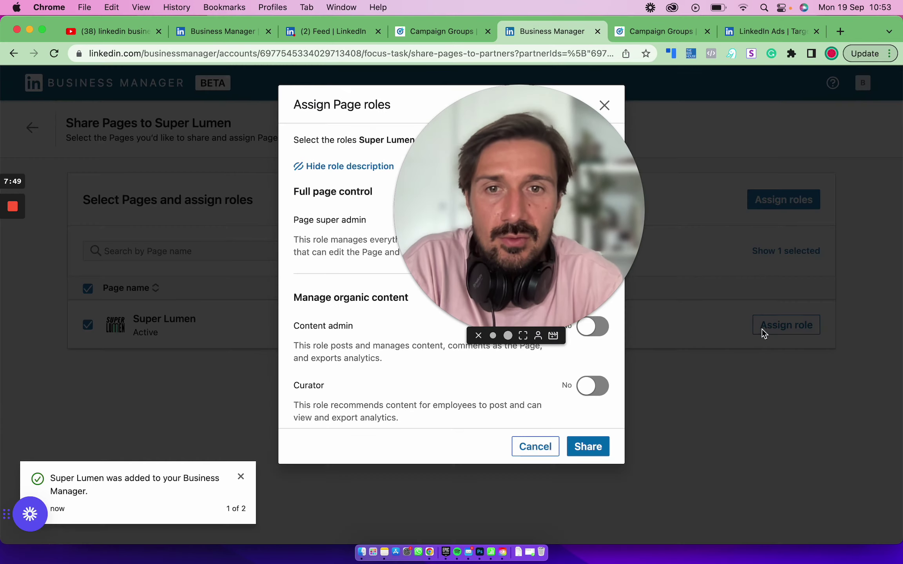
# Examine the organic and paid media Page roles that can be assigned to Super Lumen, and close the role assignment without sharing.
pyautogui.moveTo(517, 288); pyautogui.dragTo(783, 298)
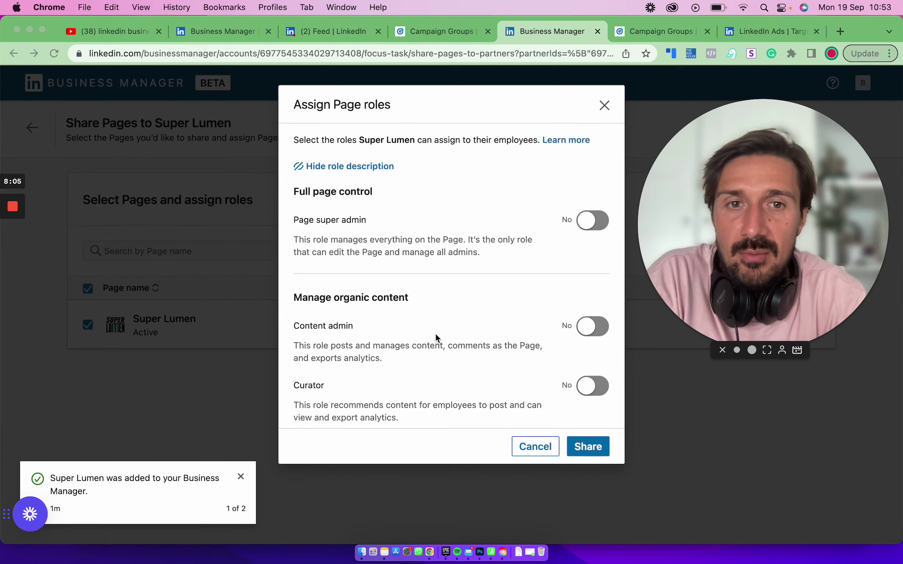
pyautogui.scroll(-3, 435, 333)
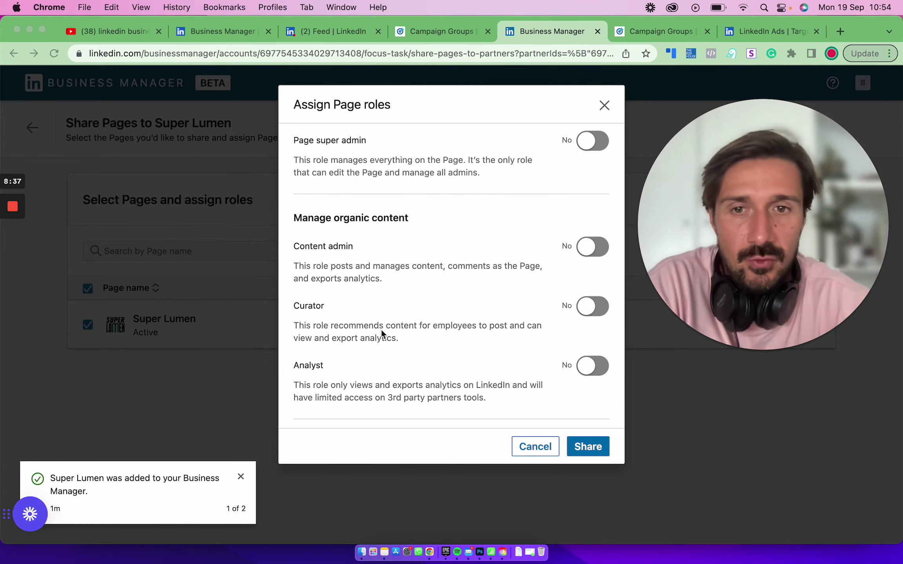
pyautogui.scroll(-3, 381, 329)
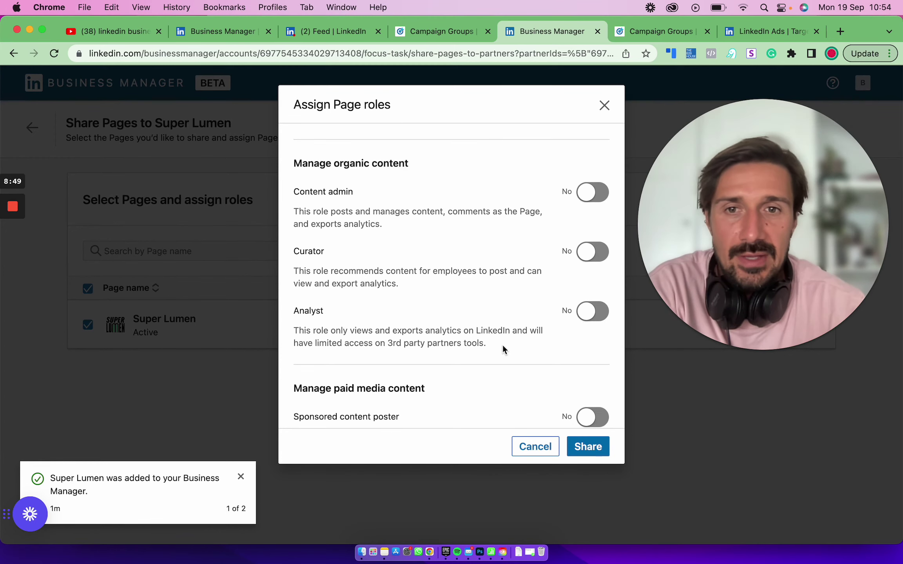
pyautogui.scroll(-5, 503, 345)
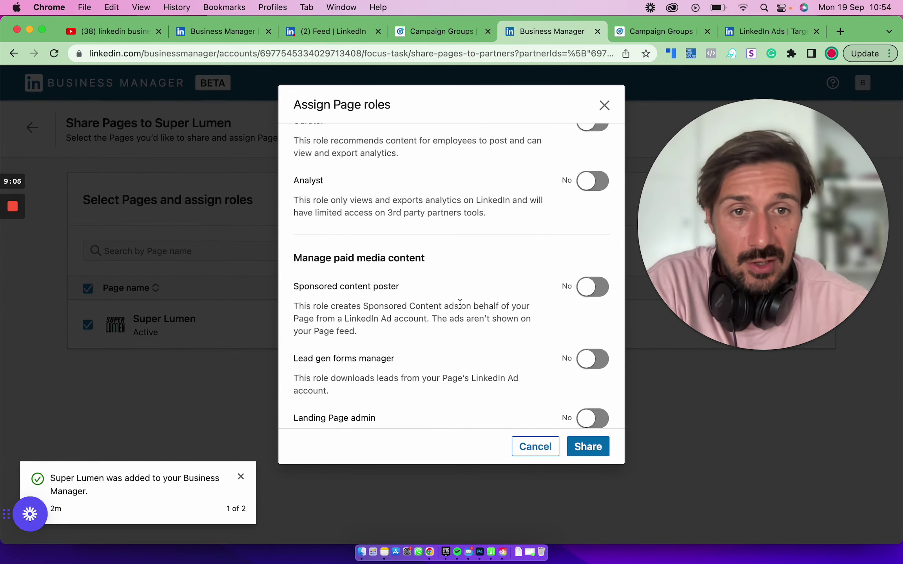
pyautogui.scroll(-3, 460, 304)
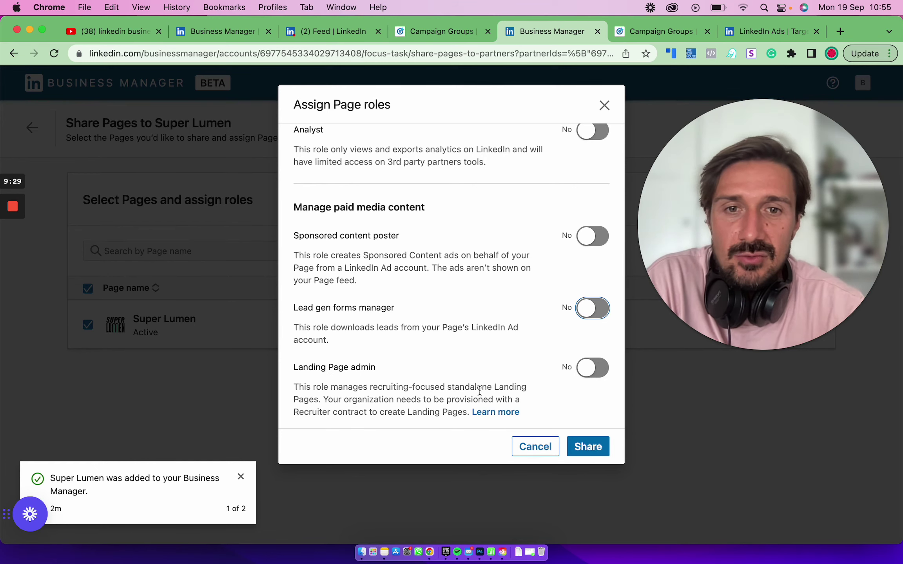
pyautogui.click(340, 399)
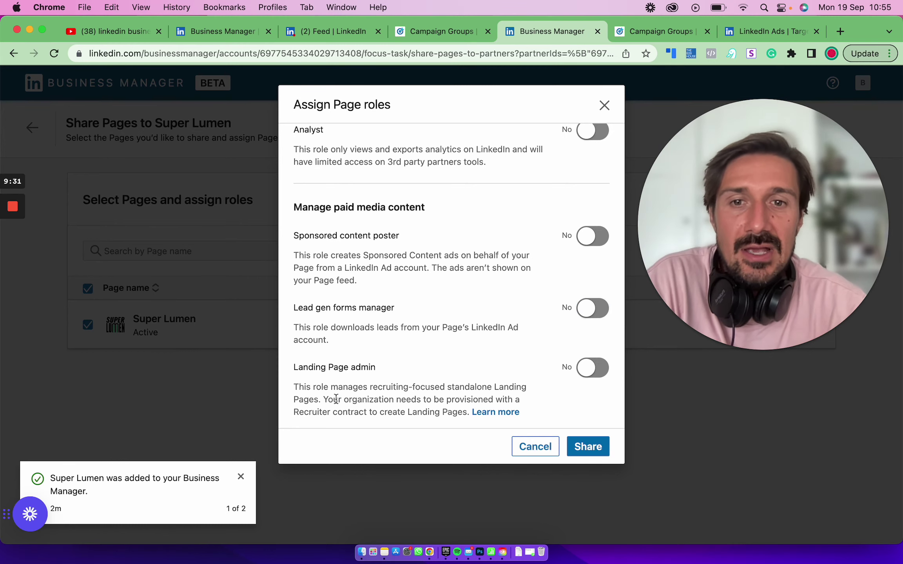
pyautogui.moveTo(339, 399); pyautogui.dragTo(293, 388)
pyautogui.click(294, 388)
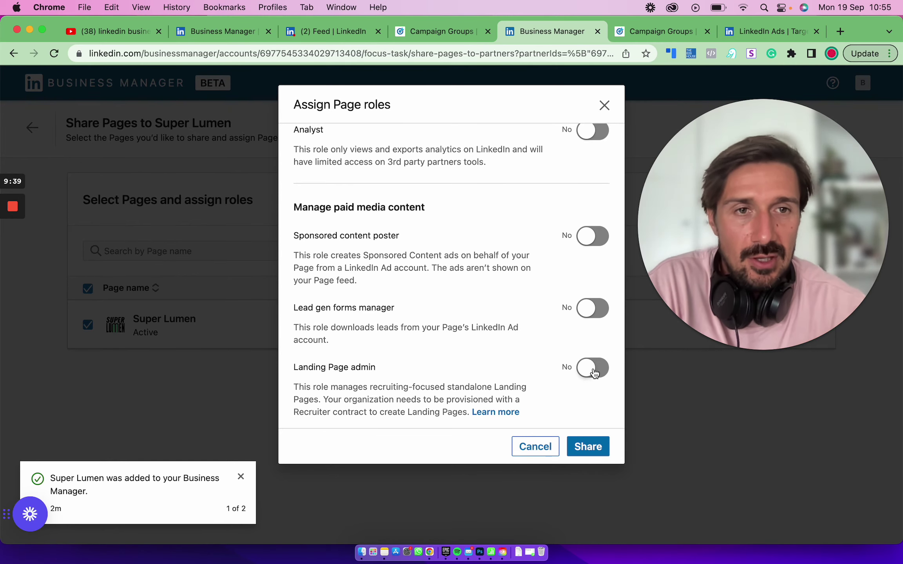
pyautogui.click(603, 106)
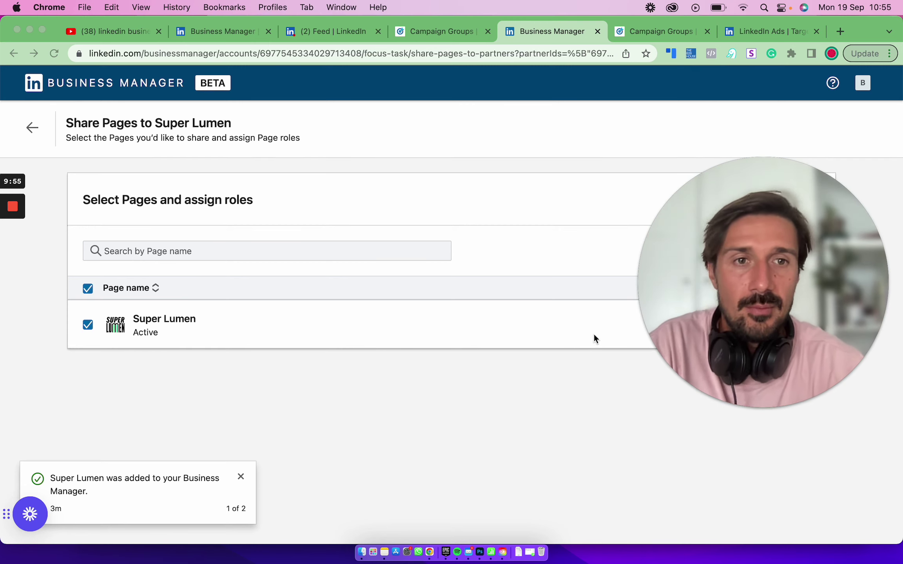
# Leave the Page sharing task and review the Pages and ad accounts shared with the partner Super Lumen.
pyautogui.moveTo(666, 290); pyautogui.dragTo(322, 332)
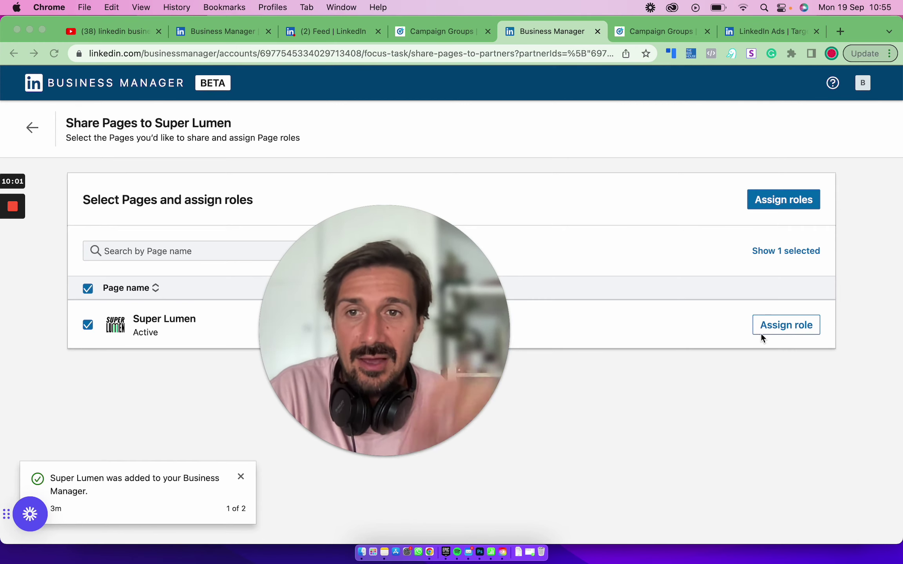
pyautogui.click(32, 129)
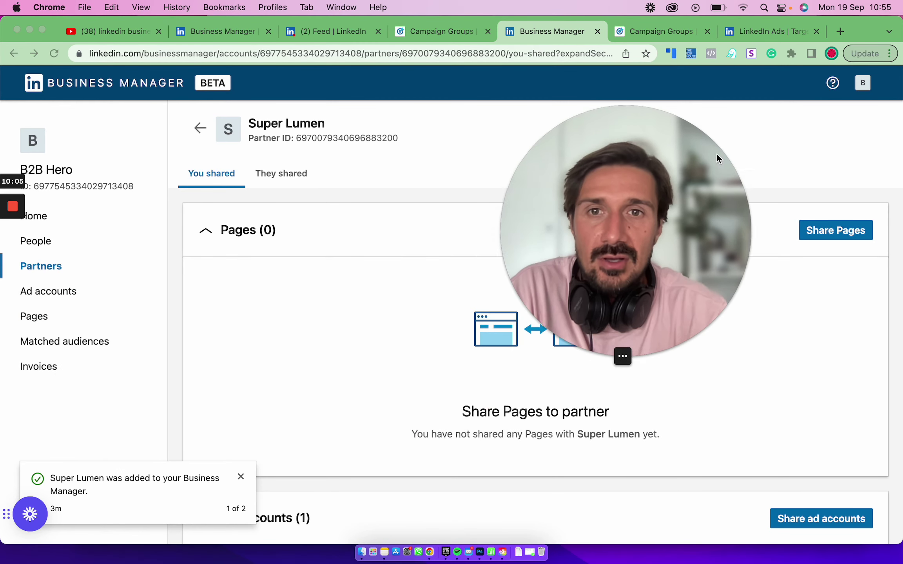
pyautogui.click(58, 273)
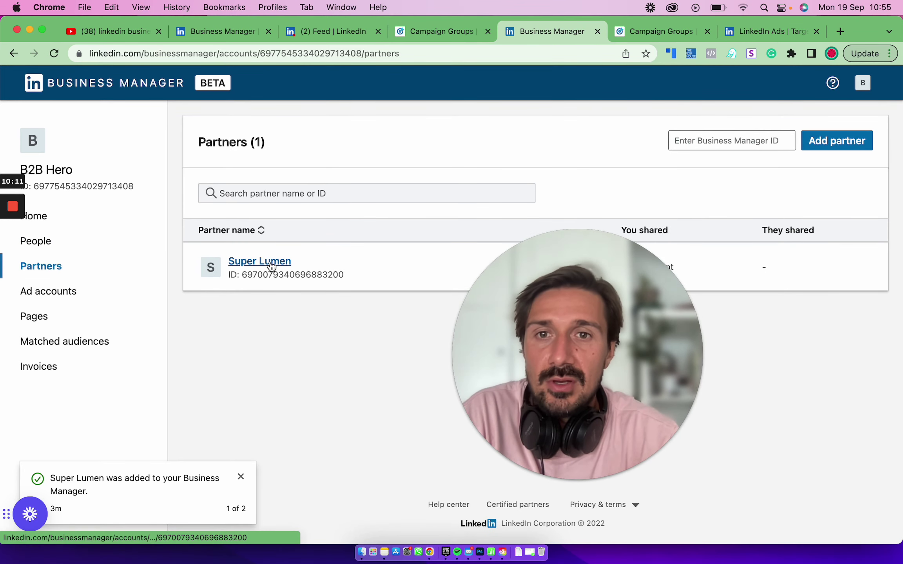
pyautogui.click(271, 263)
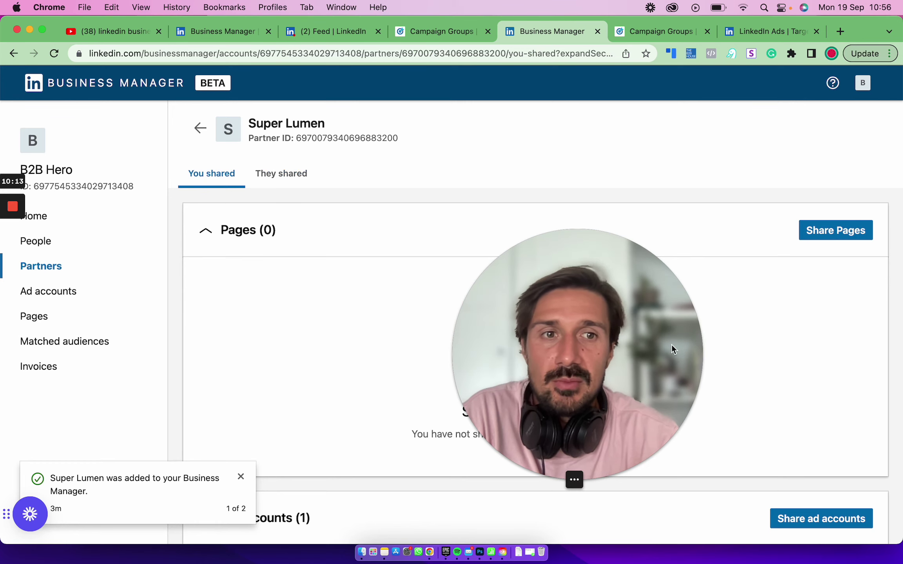
pyautogui.moveTo(672, 348); pyautogui.dragTo(585, 170)
pyautogui.scroll(-1, 540, 402)
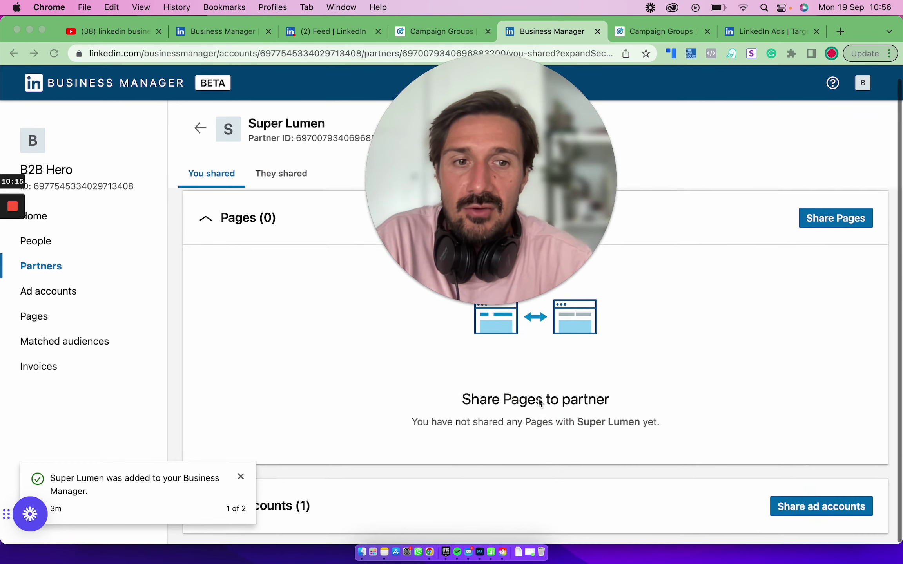
pyautogui.scroll(1, 210, 240)
pyautogui.scroll(-1, 348, 309)
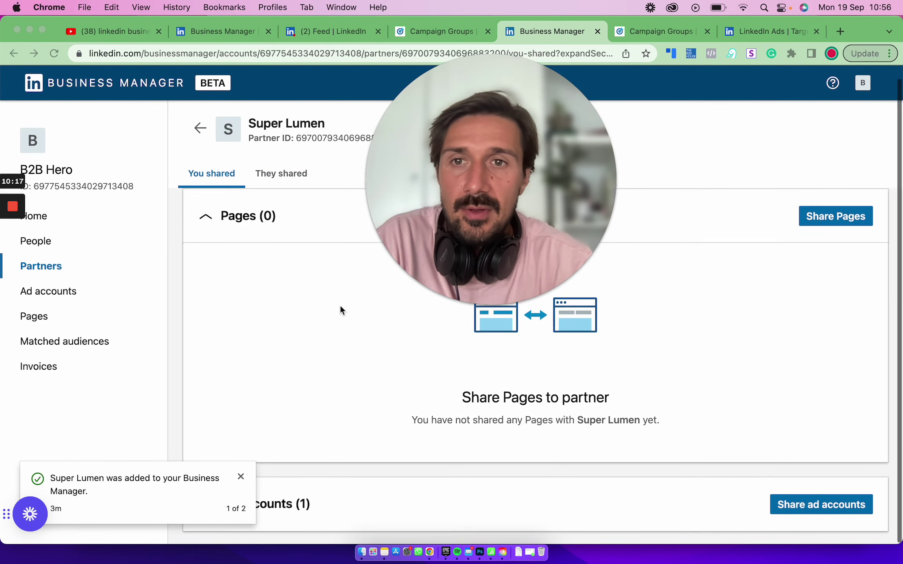
# Switch to Super Lumen's Business Manager window and examine the Pages and ad accounts it shared with its partner B2B Hero.
pyautogui.hotkey('ctrl', 'Up')
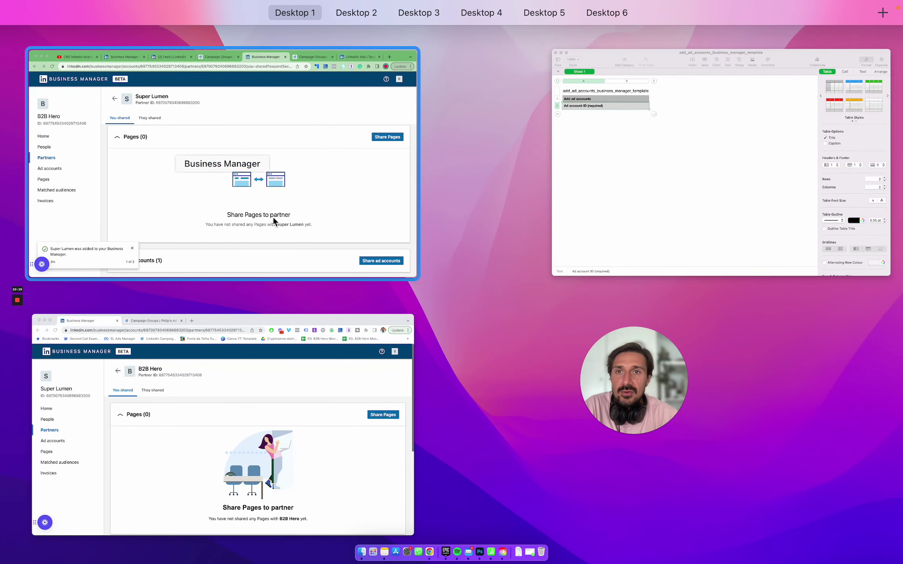
pyautogui.click(275, 406)
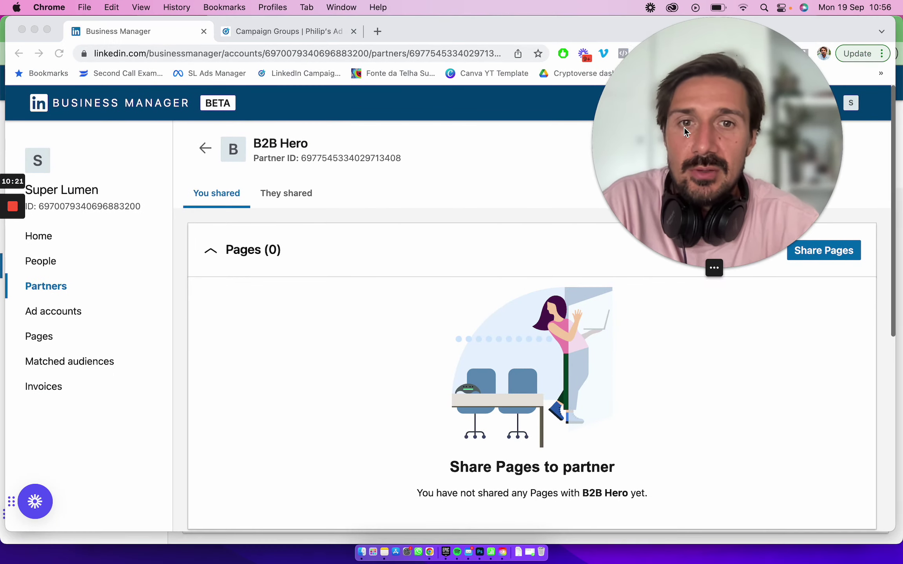
pyautogui.click(67, 289)
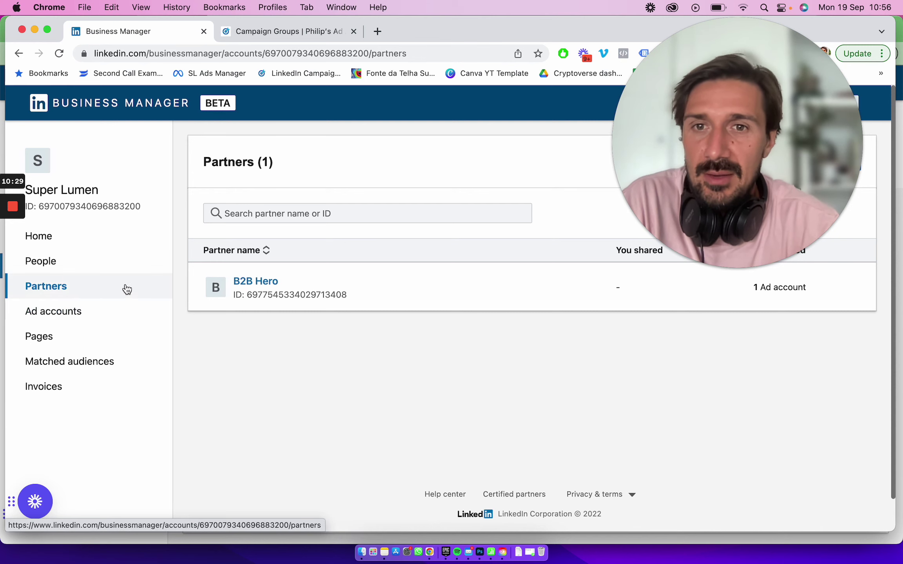
pyautogui.click(259, 282)
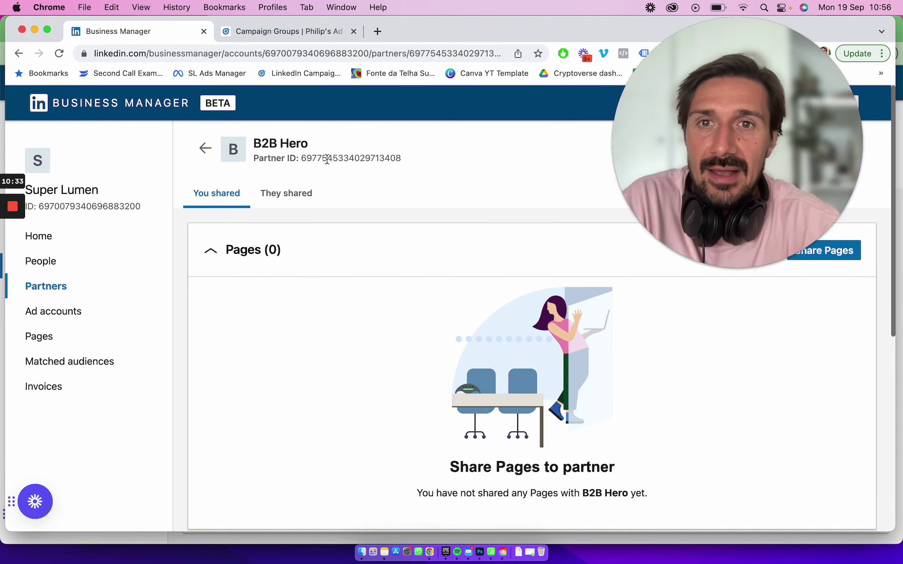
pyautogui.moveTo(736, 141); pyautogui.dragTo(322, 305)
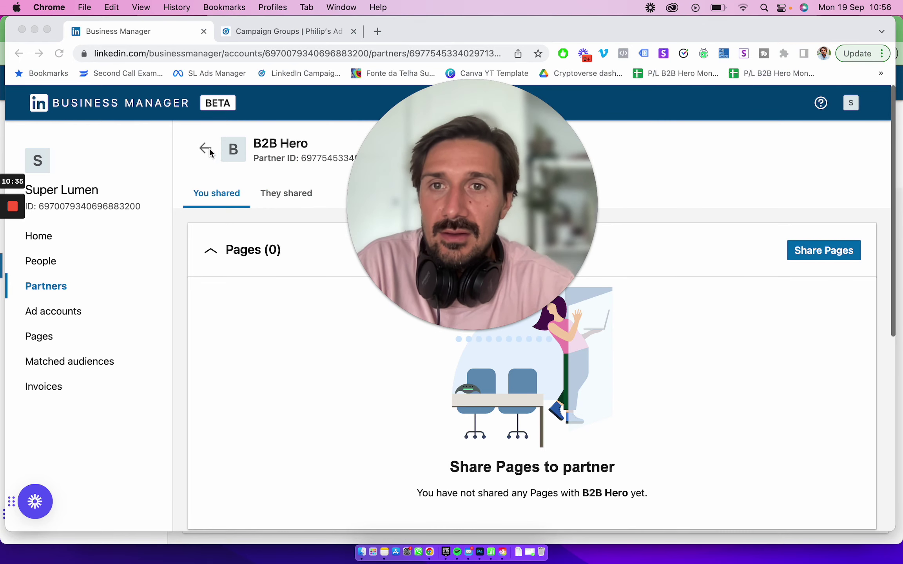
pyautogui.click(213, 152)
pyautogui.moveTo(501, 223); pyautogui.dragTo(651, 381)
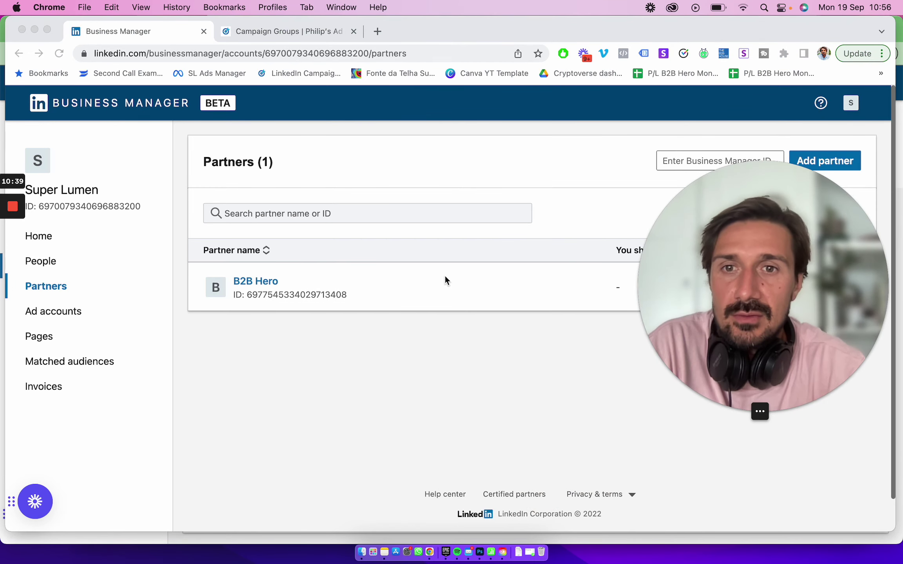
pyautogui.click(253, 280)
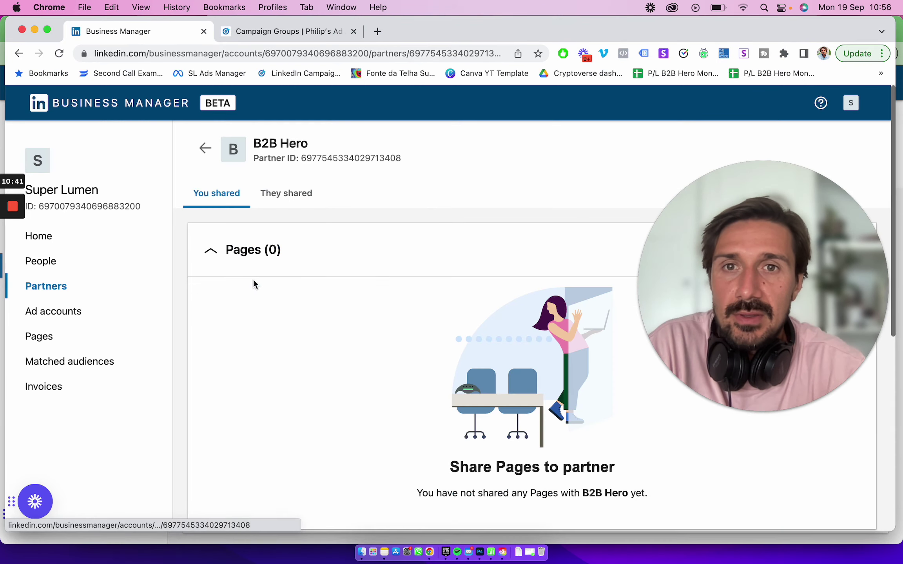
pyautogui.moveTo(787, 262); pyautogui.dragTo(495, 177)
pyautogui.scroll(-10, 725, 364)
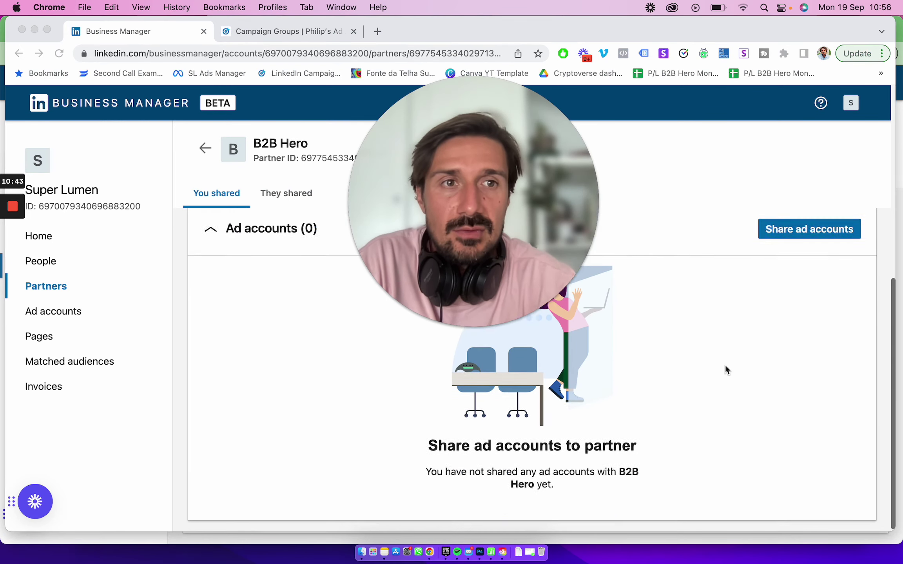
pyautogui.scroll(10, 724, 364)
# Examine the assets B2B Hero shared with Super Lumen, including the account role granted on the shared ad account.
pyautogui.click(298, 203)
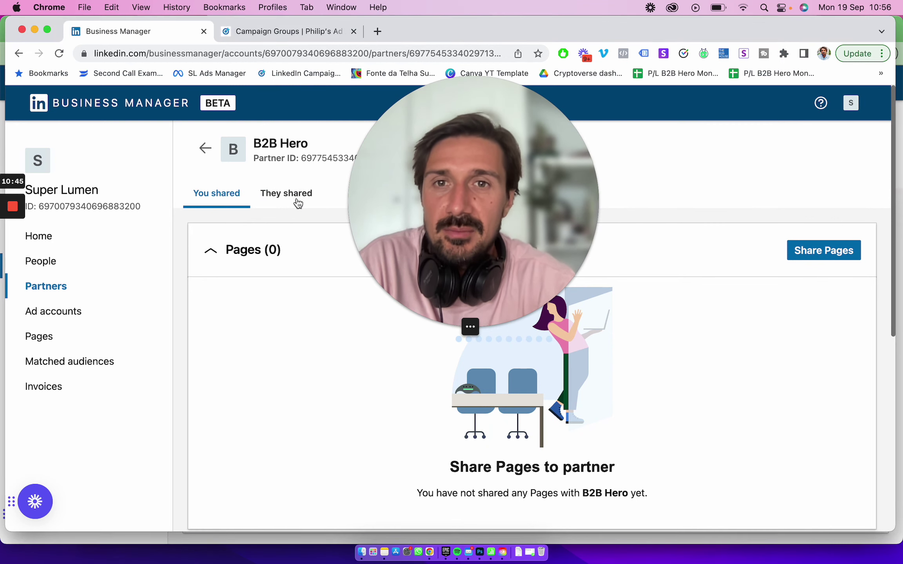
pyautogui.click(298, 203)
pyautogui.moveTo(451, 176); pyautogui.dragTo(640, 152)
pyautogui.scroll(-5, 545, 329)
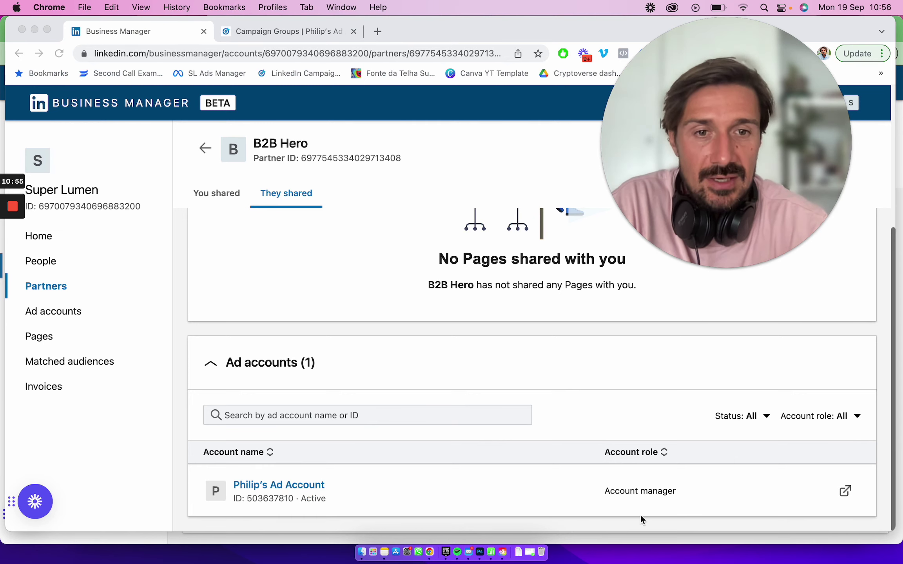
pyautogui.click(622, 491)
pyautogui.moveTo(668, 490); pyautogui.dragTo(610, 493)
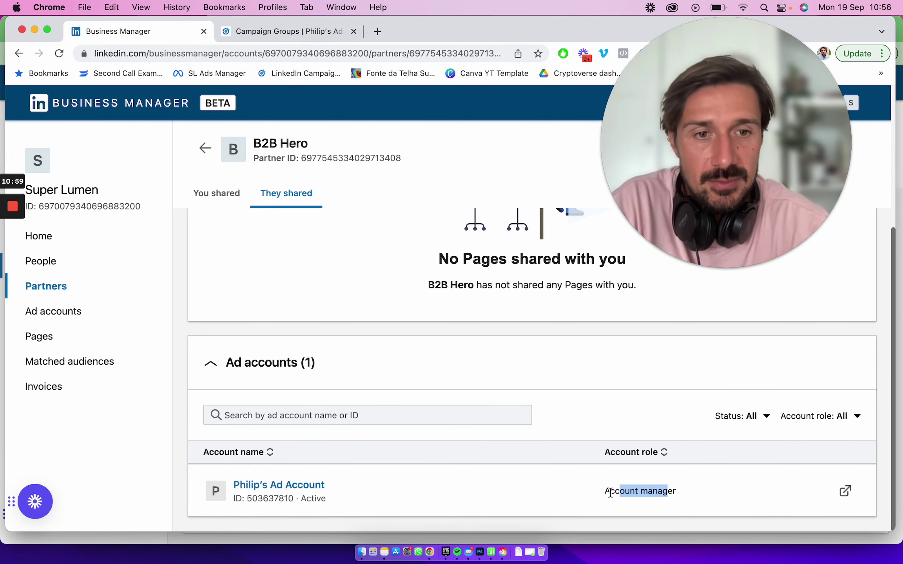
pyautogui.click(386, 484)
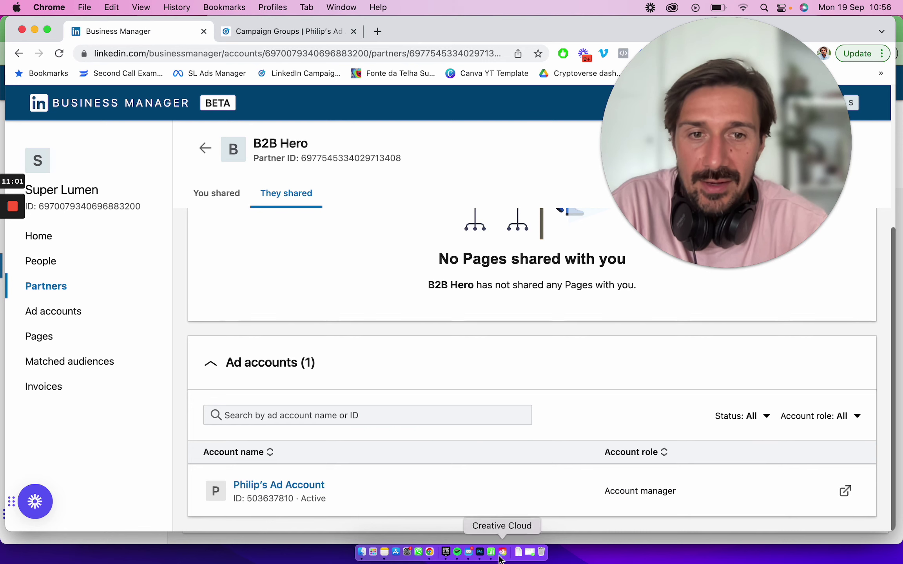
# Open the ad account shared by B2B Hero in Campaign Manager, and return to the partner's shared assets in Business Manager.
pyautogui.click(845, 491)
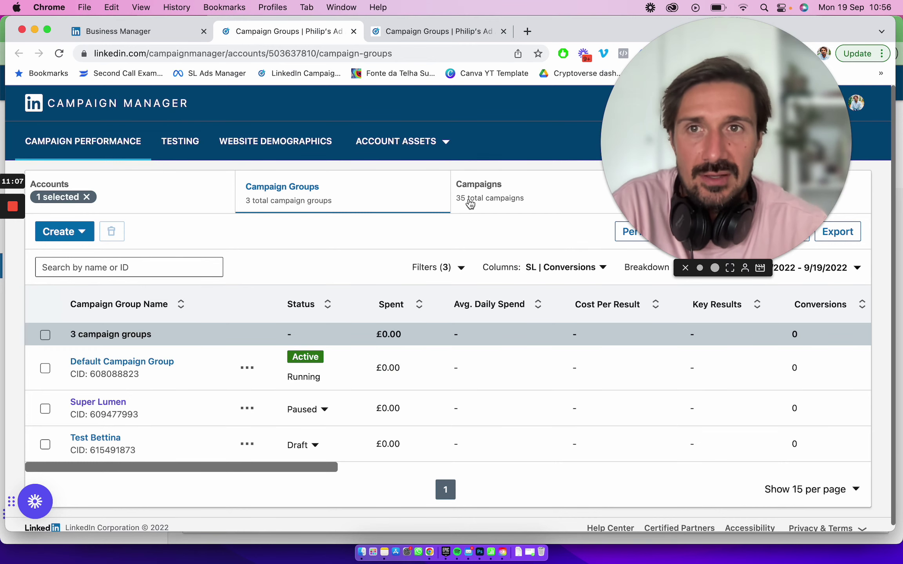
pyautogui.click(172, 39)
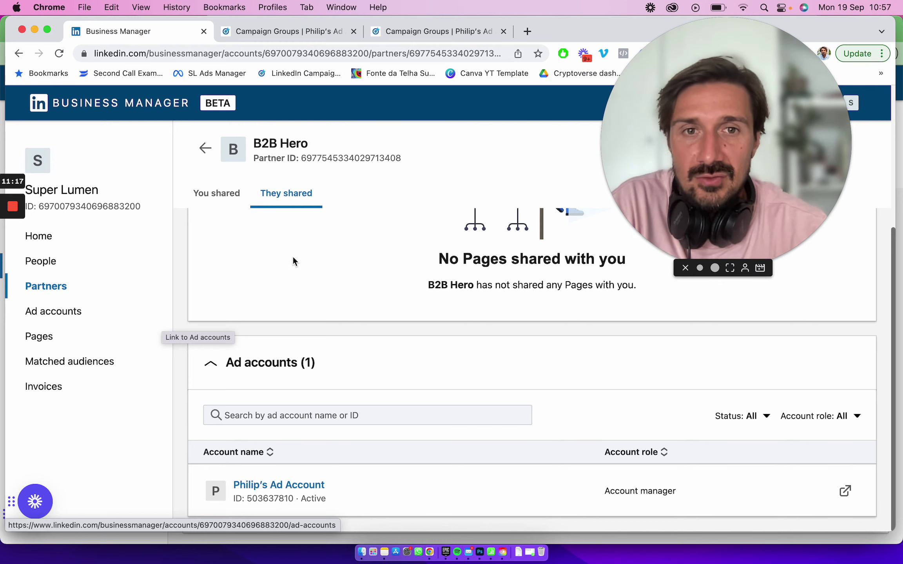
pyautogui.scroll(3, 292, 255)
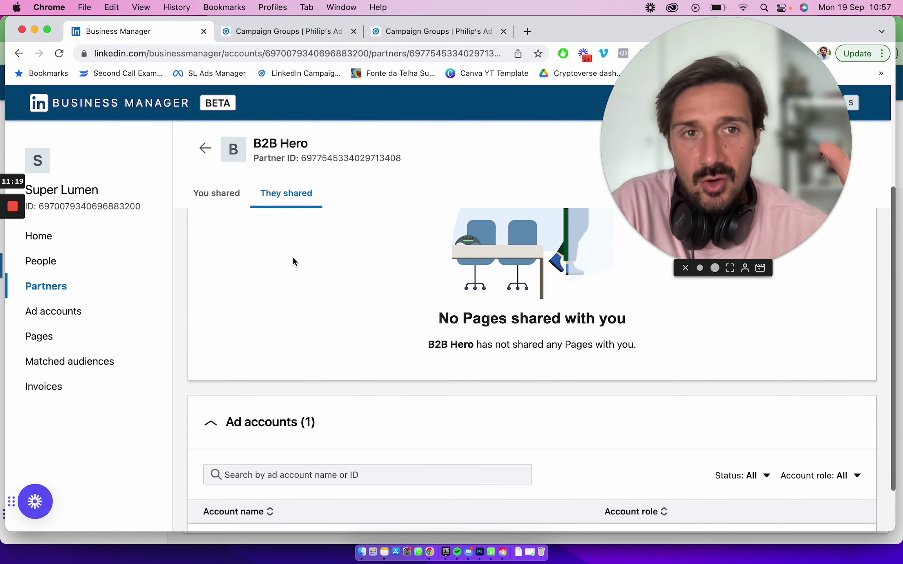